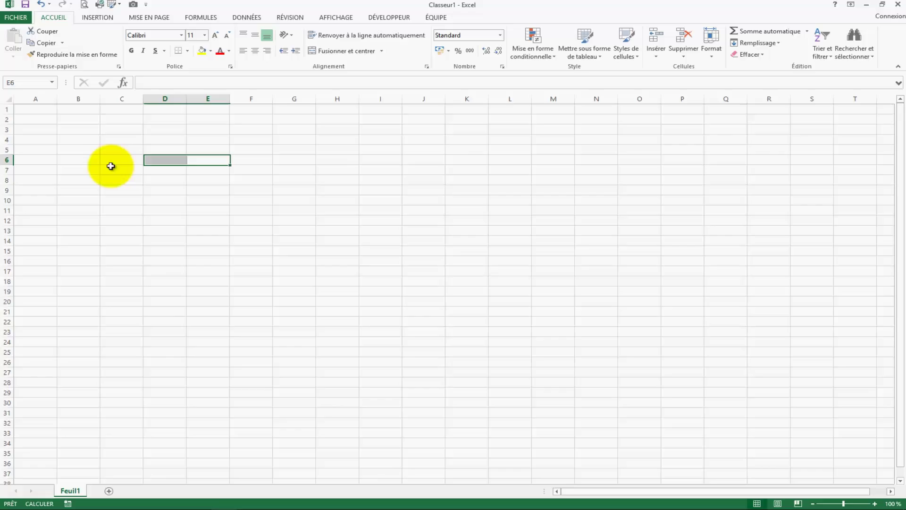
# - Label C4 'date début' and C5 'date de fin'
pyautogui.click(118, 141)
pyautogui.write('date début')
pyautogui.press('Return')
pyautogui.write('date de fin')
pyautogui.press('Tab')
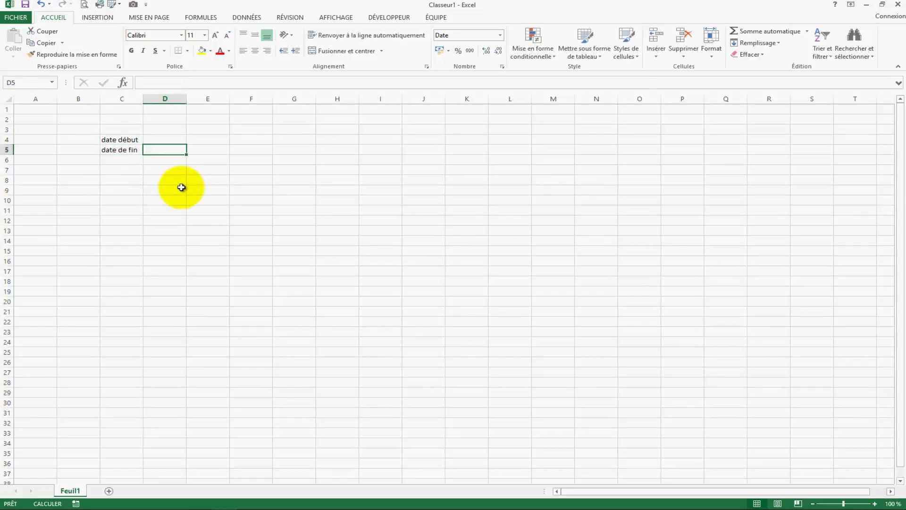
# - Enter the dates 01/12/2016 in D5 and 01/03/1980 in D4
pyautogui.write('01/12/2016')
pyautogui.press('Up')
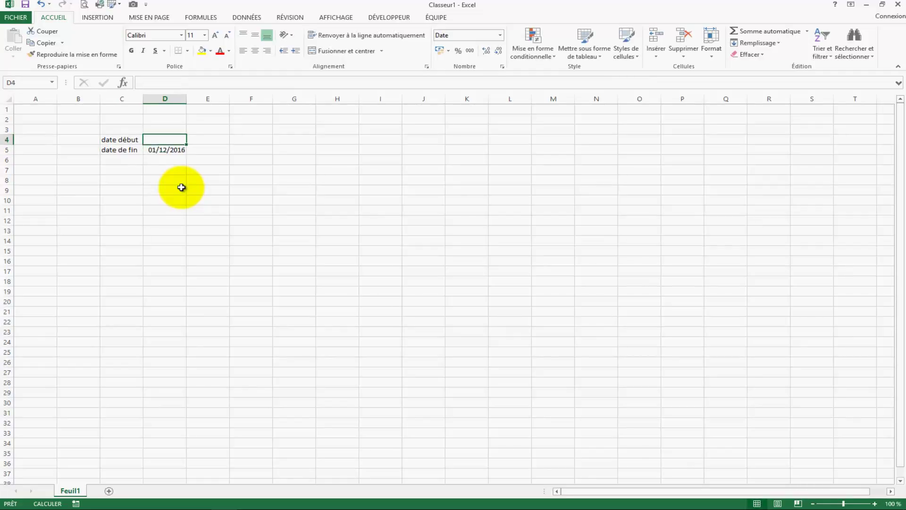
pyautogui.write('1/03/19')
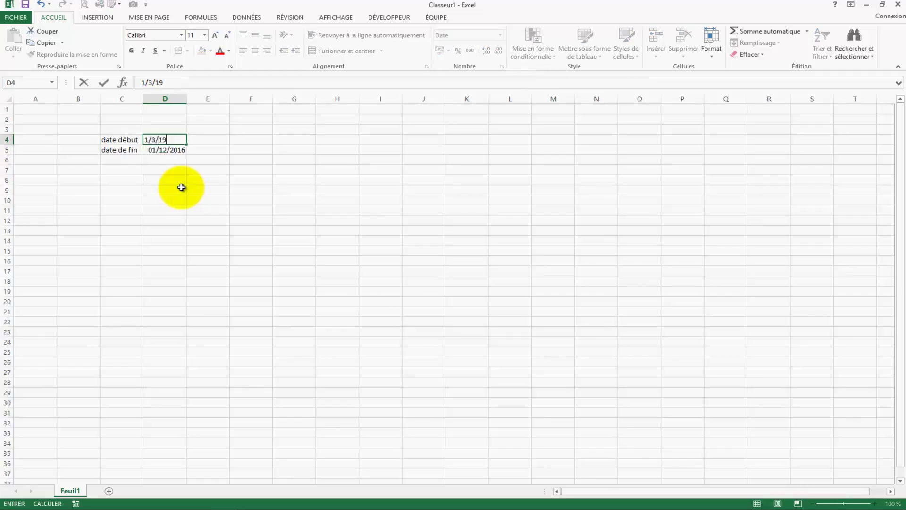
pyautogui.write('80')
pyautogui.press('Return')
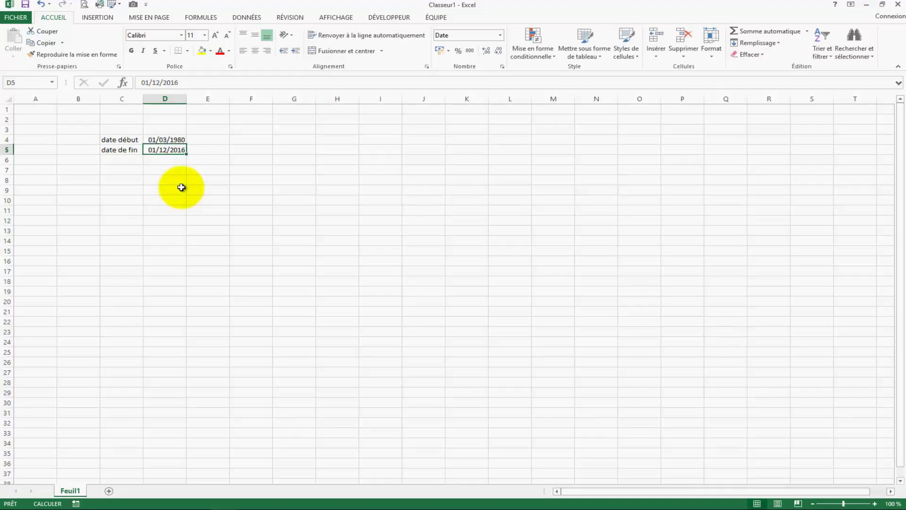
# - Add the heading 'datedif' in cell C8
pyautogui.press('Down')
pyautogui.press('Down')
pyautogui.press('Left')
pyautogui.press('Down')
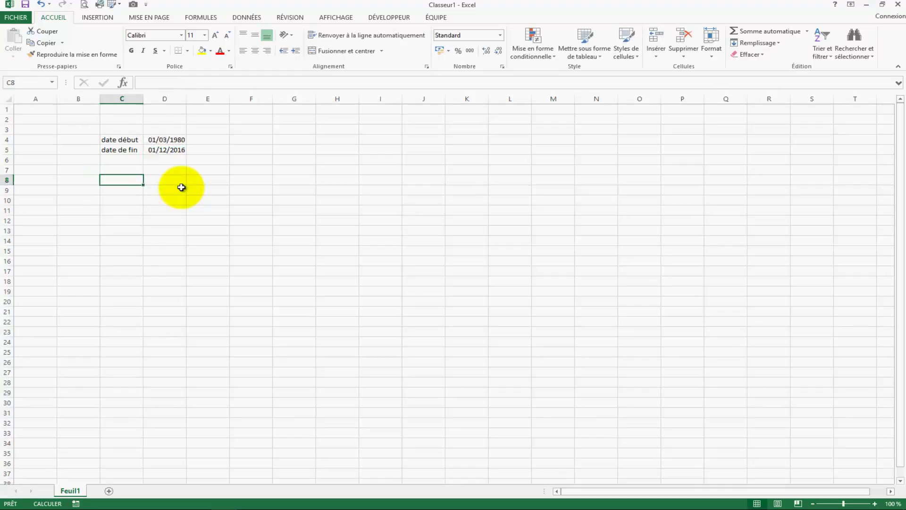
pyautogui.write('datedif')
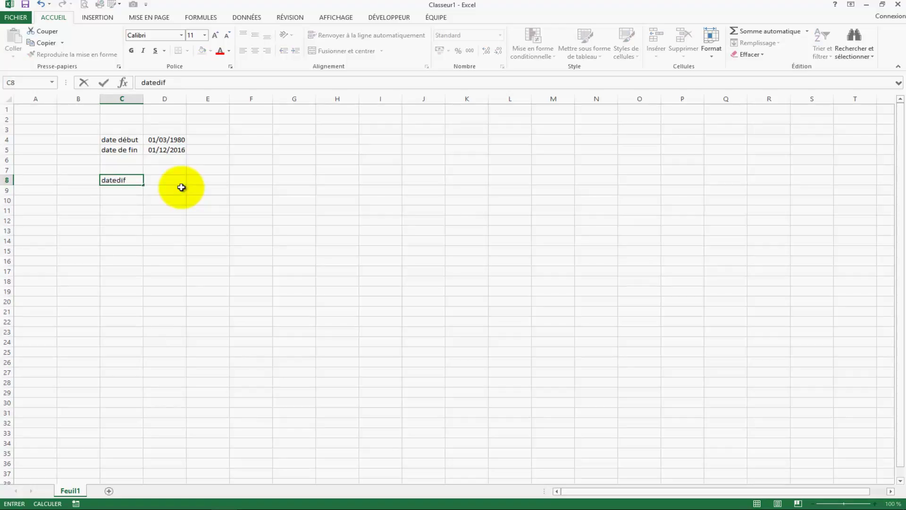
pyautogui.press('Return')
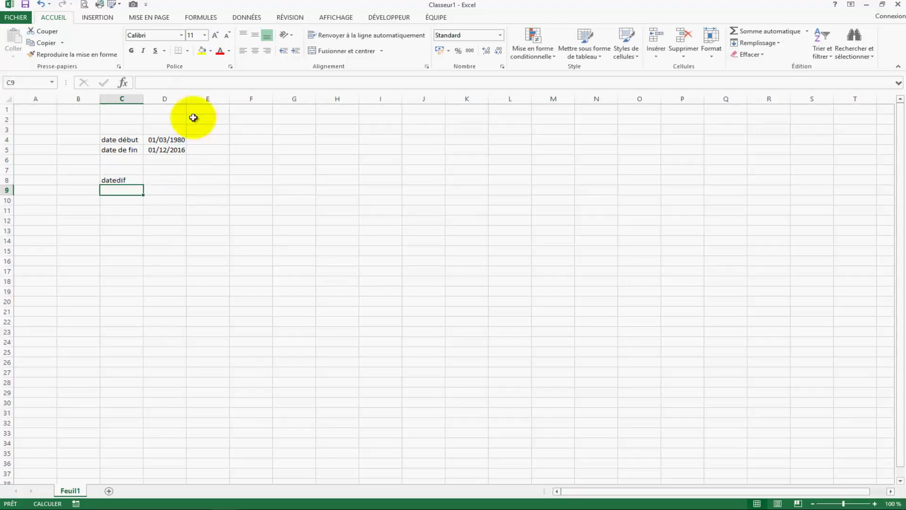
# - Label C10 'jour' and enter =DATEDIF(D4;D5;"d") in D10, giving 13424 days
pyautogui.click(123, 202)
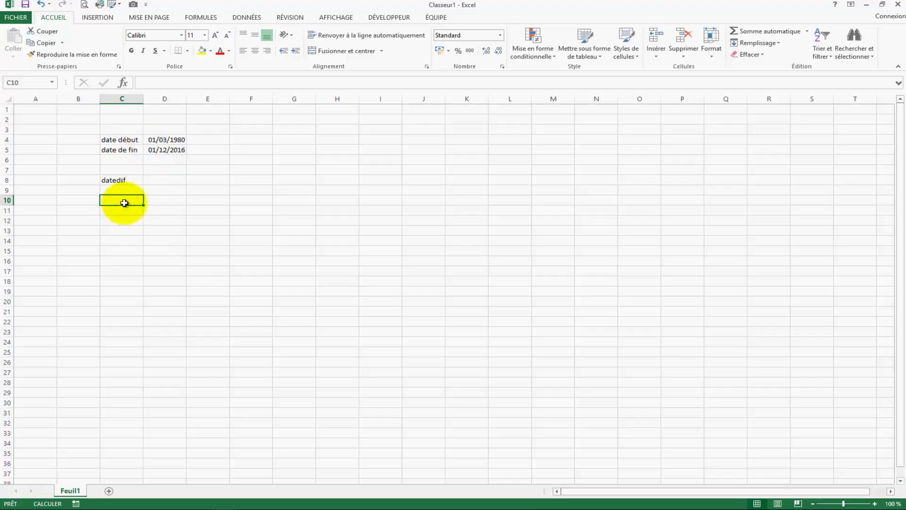
pyautogui.write('jour')
pyautogui.press('Tab')
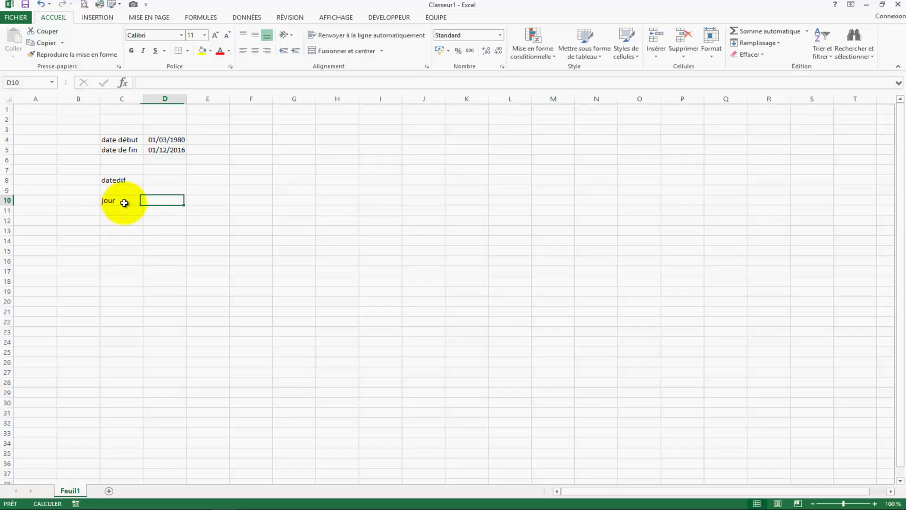
pyautogui.write('=datedif(')
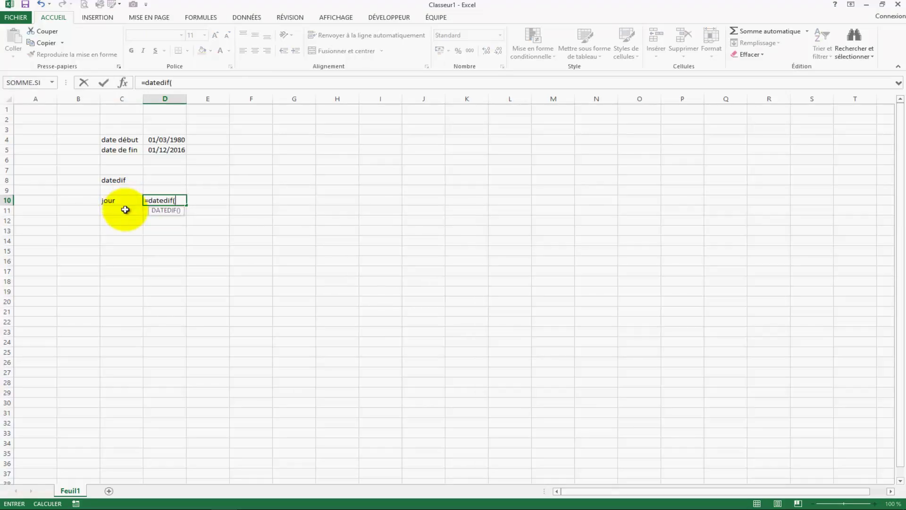
pyautogui.click(172, 138)
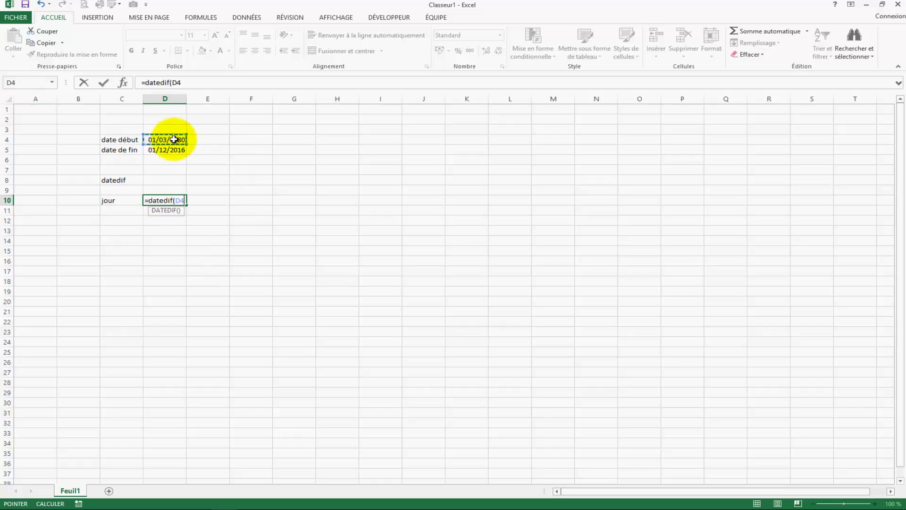
pyautogui.write(';')
pyautogui.click(164, 148)
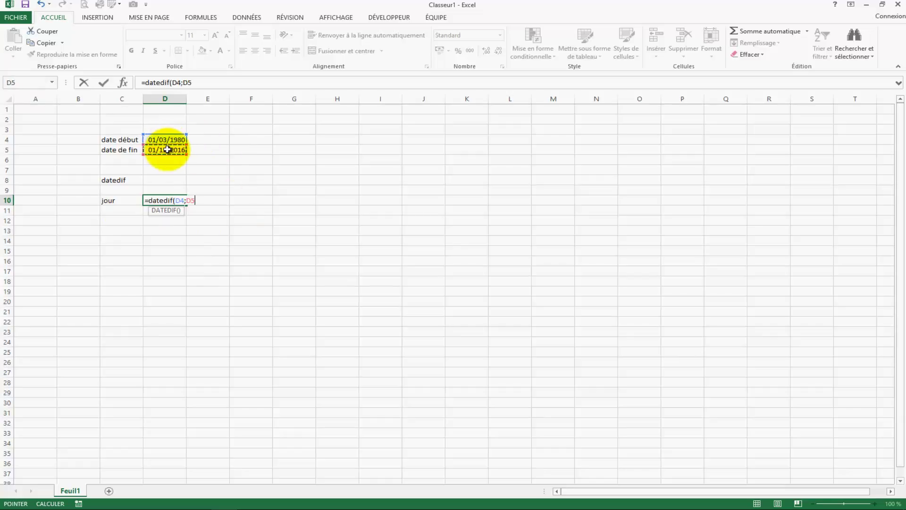
pyautogui.write(';')
pyautogui.write('d')
pyautogui.write('")')
pyautogui.press('Return')
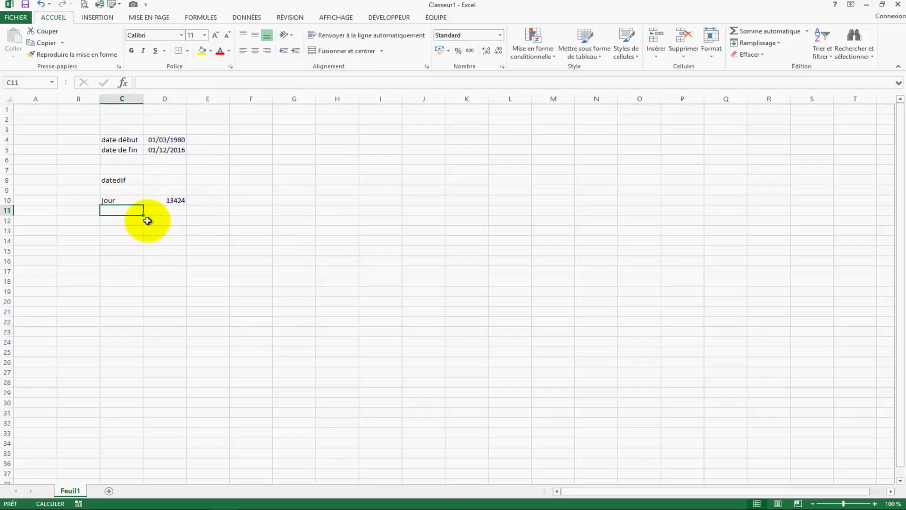
# - Label C11 'mois' and enter =DATEDIF(D4;D5;"m") in D11, giving 441 months
pyautogui.write('mois')
pyautogui.press('Tab')
pyautogui.write('=')
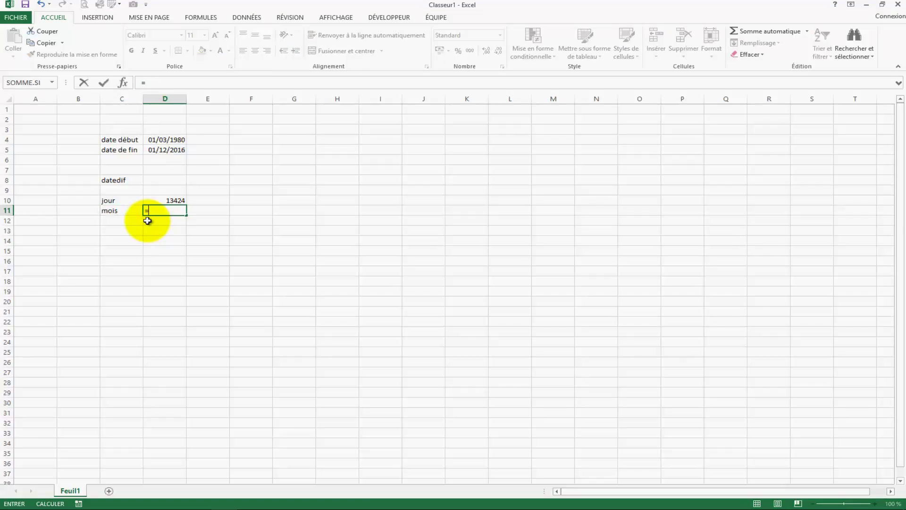
pyautogui.write('datedif(')
pyautogui.click(174, 142)
pyautogui.write(';')
pyautogui.click(175, 151)
pyautogui.write(';"m"')
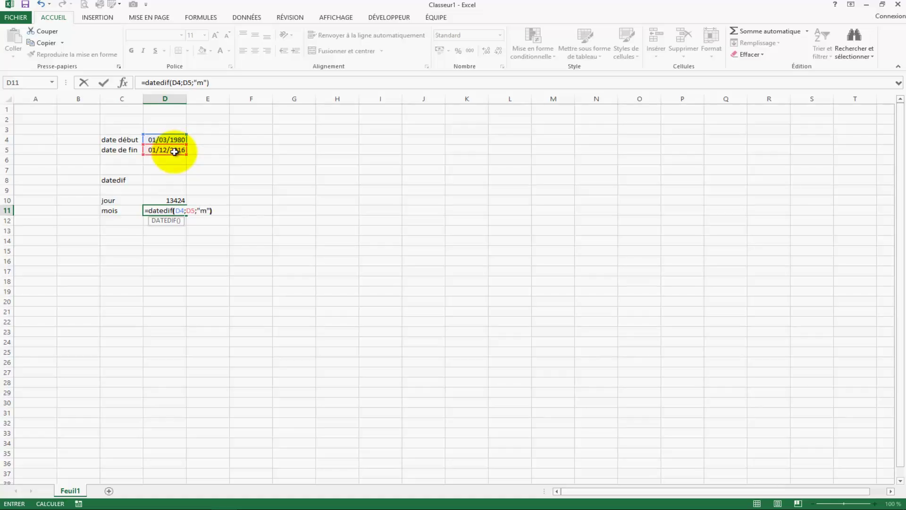
pyautogui.press('Return')
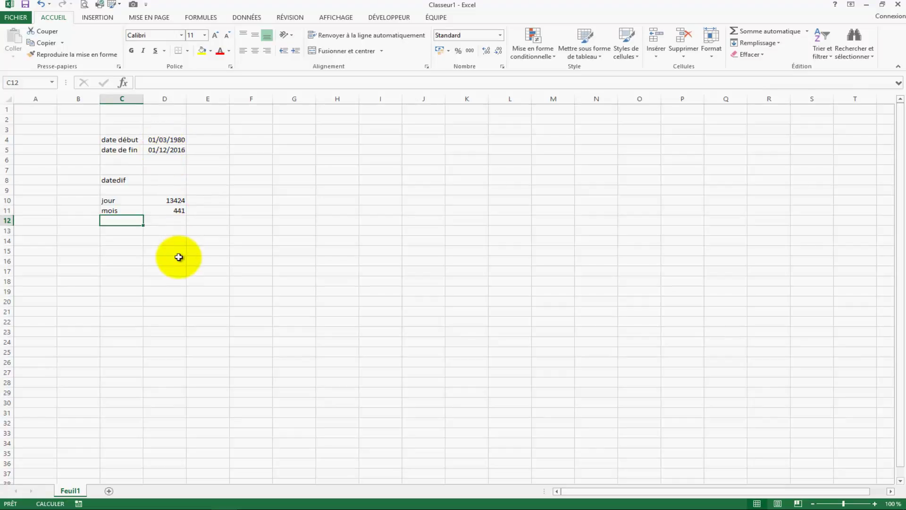
# - Label C12 'année' and enter =DATEDIF(D4;D5;"y") in D12, giving 36 years
pyautogui.write('année')
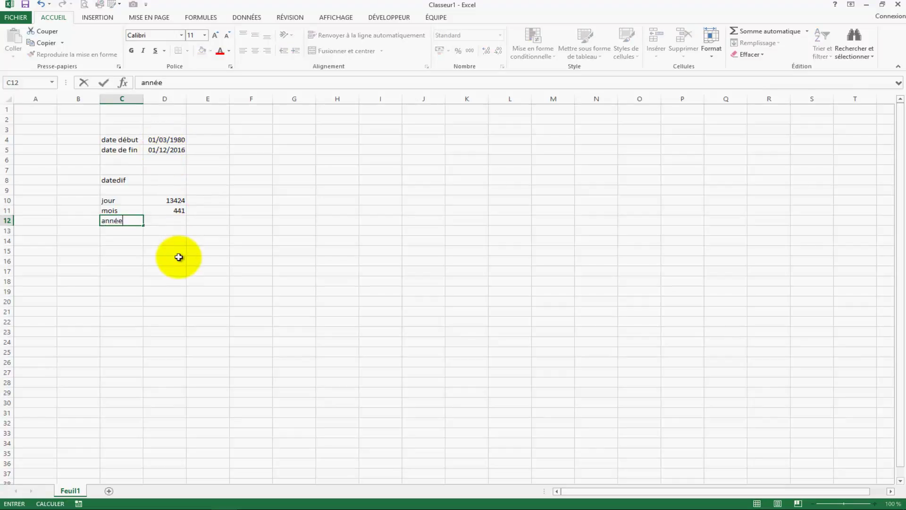
pyautogui.press('Tab')
pyautogui.write('=')
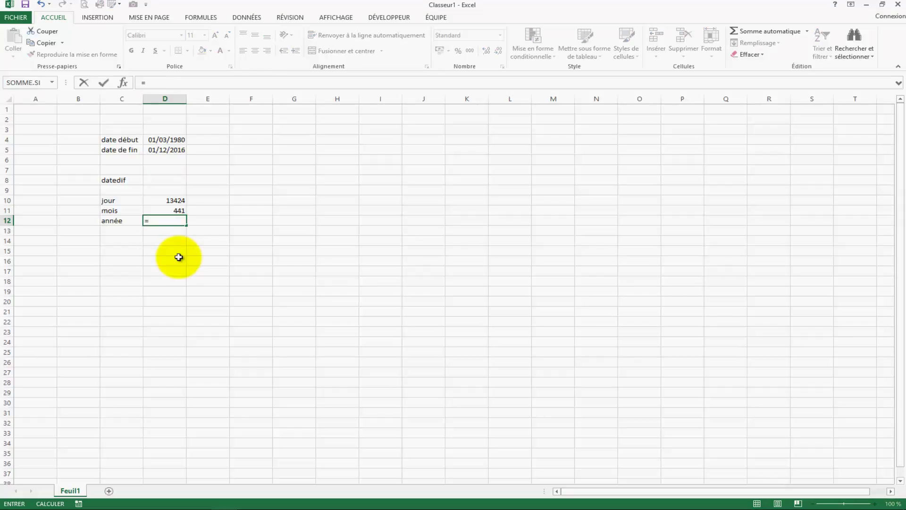
pyautogui.write('datedif(')
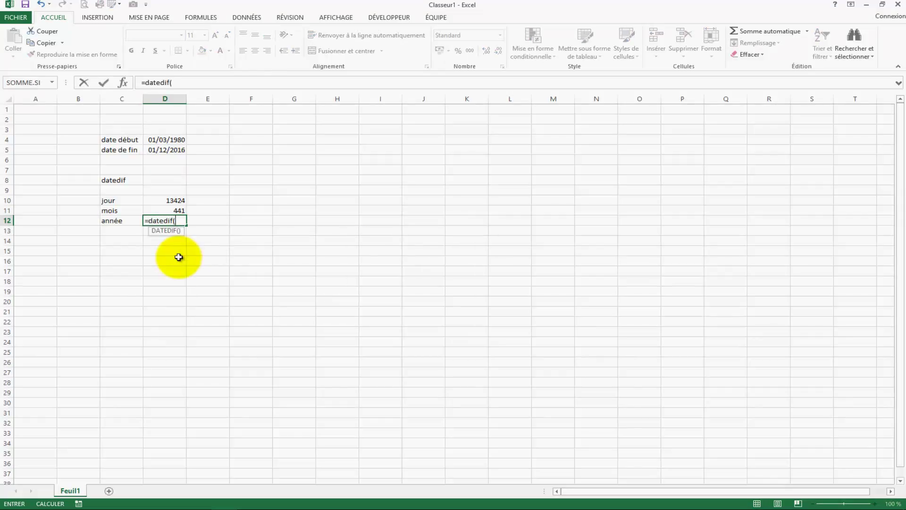
pyautogui.click(166, 140)
pyautogui.write(';')
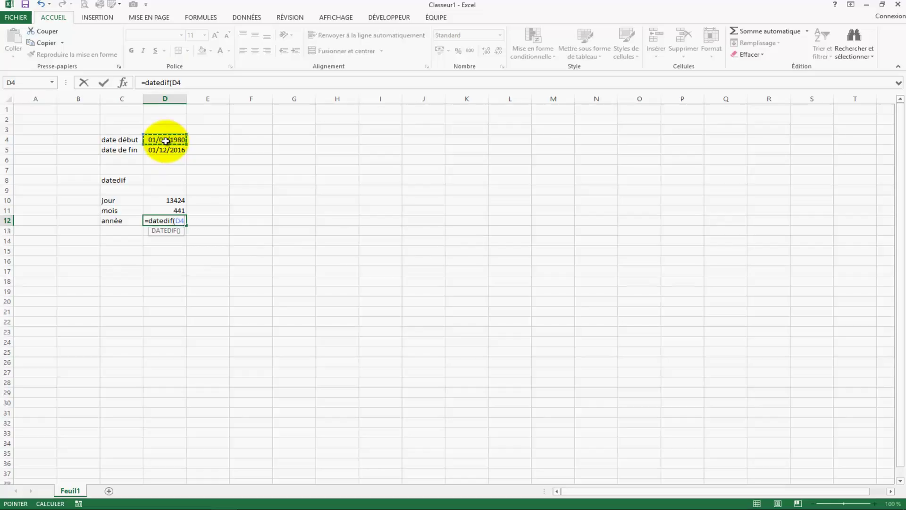
pyautogui.click(176, 149)
pyautogui.write(';"y"')
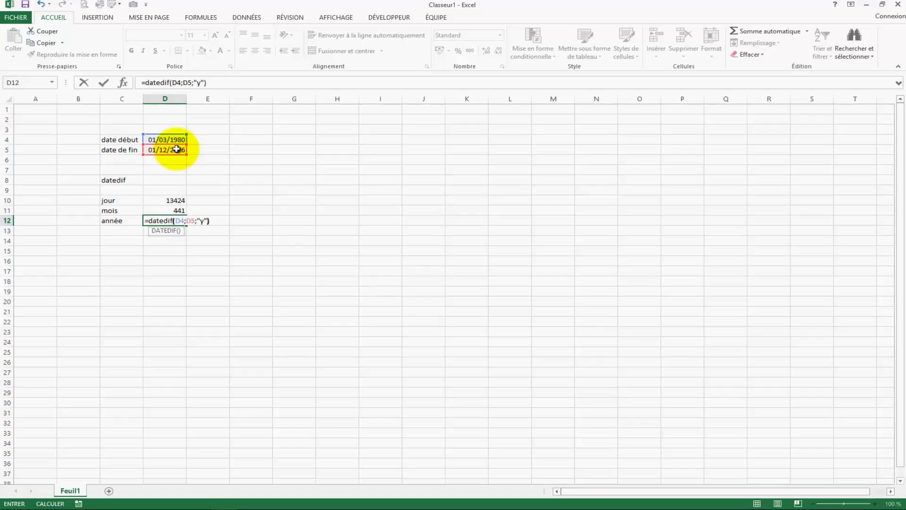
pyautogui.press('Return')
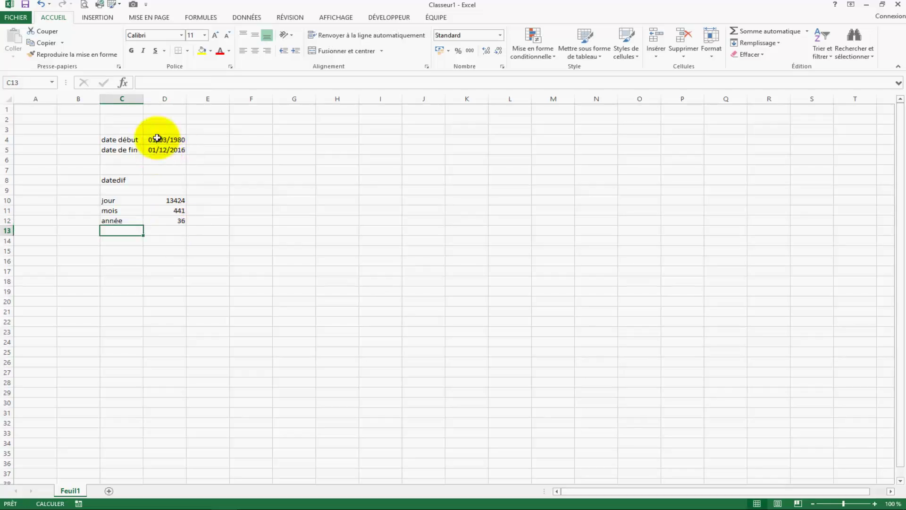
# - Select C15, then review the start and end dates in D4 and D5
pyautogui.click(113, 248)
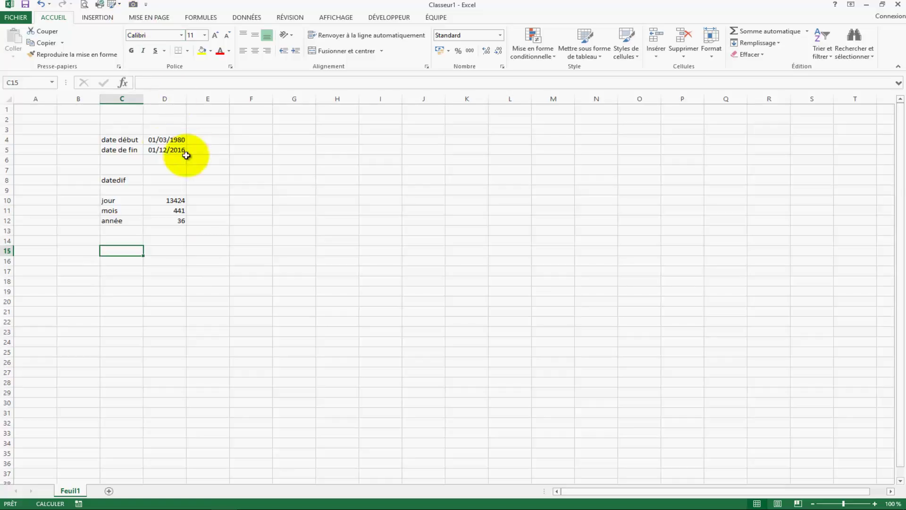
pyautogui.click(166, 142)
pyautogui.click(164, 149)
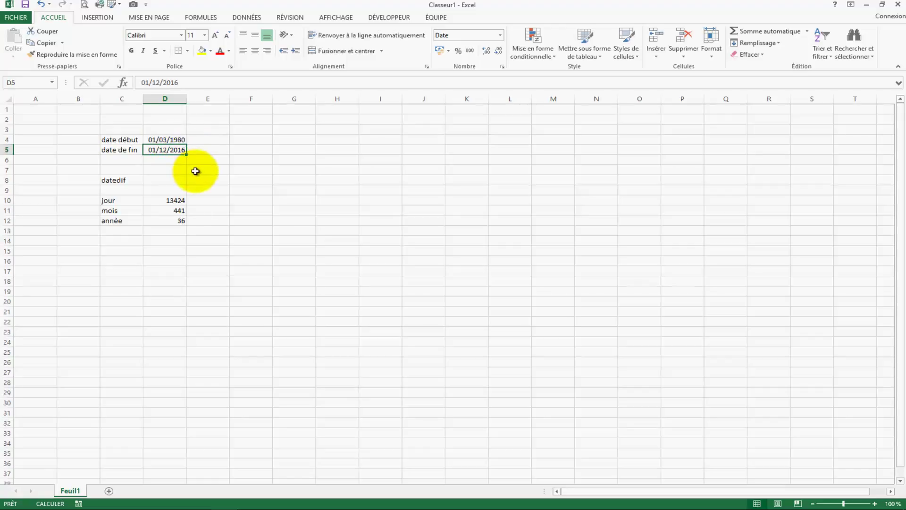
# - Label C15 'd mois' and enter =DATEDIF(D4;D5;"ym") in D15, giving 9 leftover months
pyautogui.click(130, 244)
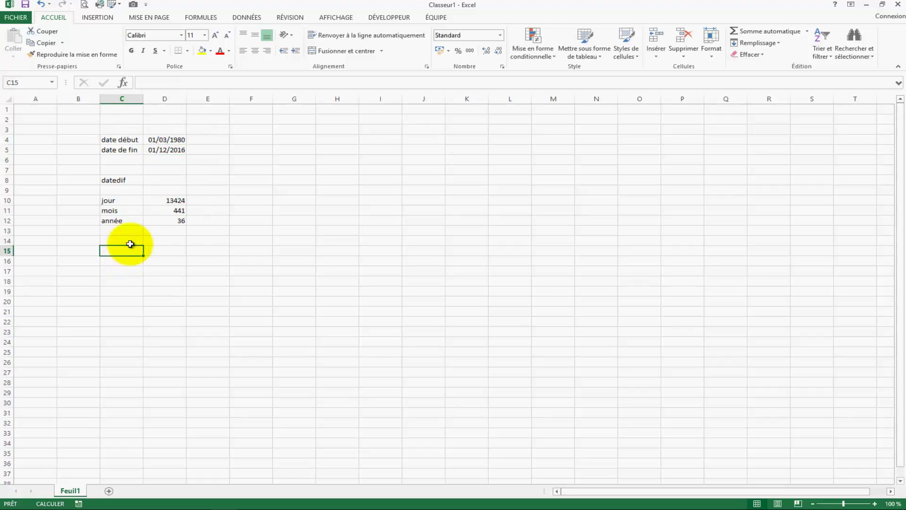
pyautogui.write('d mois')
pyautogui.press('Tab')
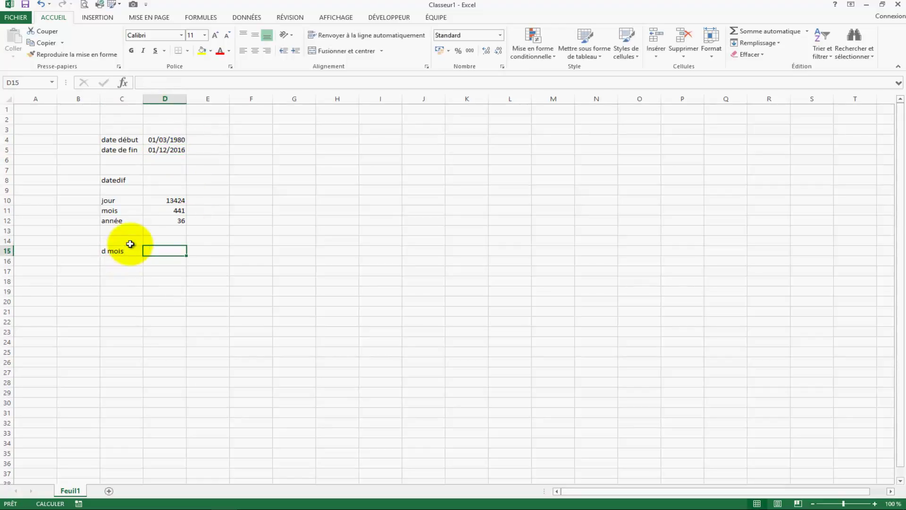
pyautogui.write('=date')
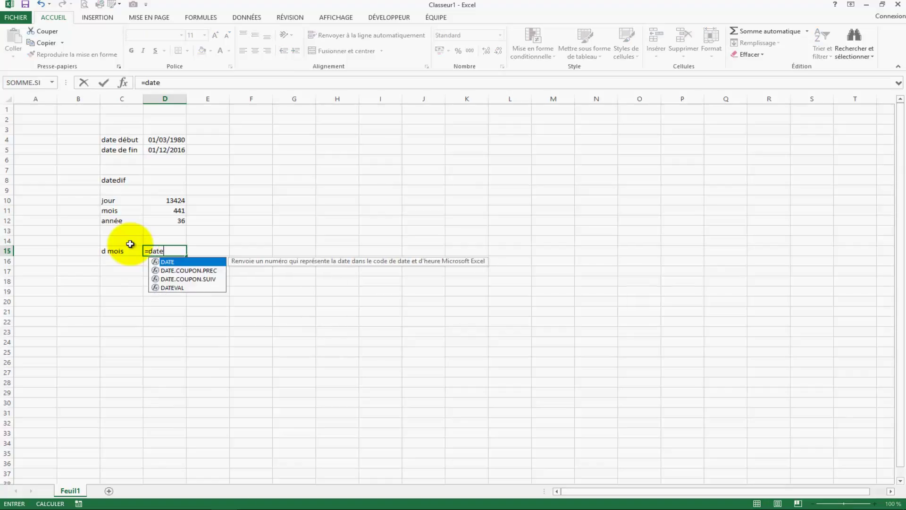
pyautogui.write('dif(')
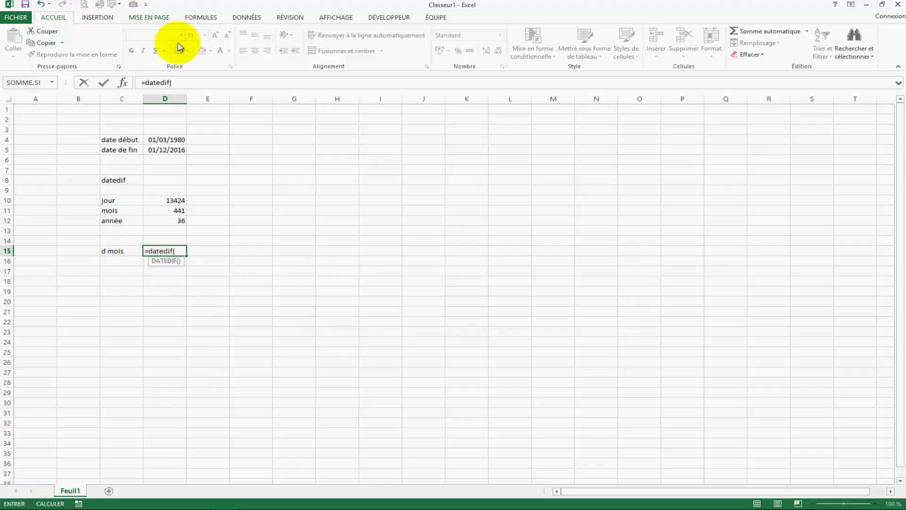
pyautogui.click(173, 140)
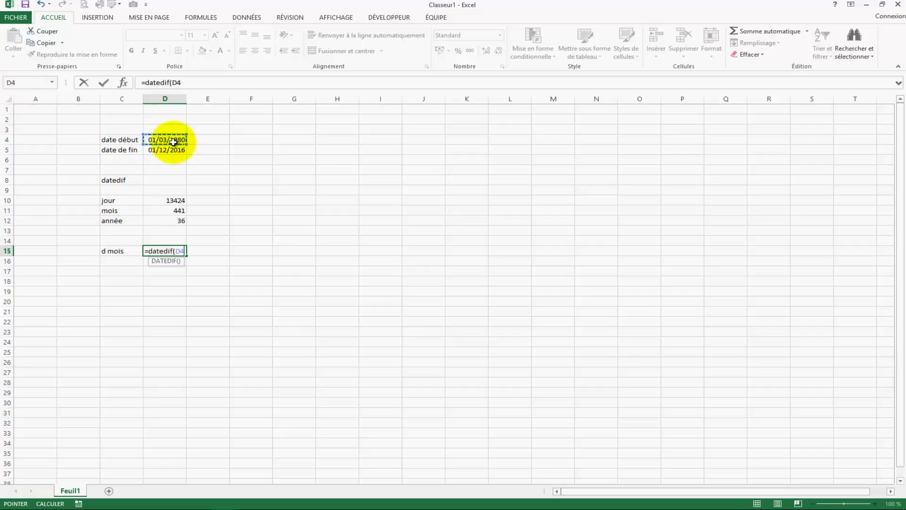
pyautogui.write(';')
pyautogui.click(176, 149)
pyautogui.write(";'")
pyautogui.write('"')
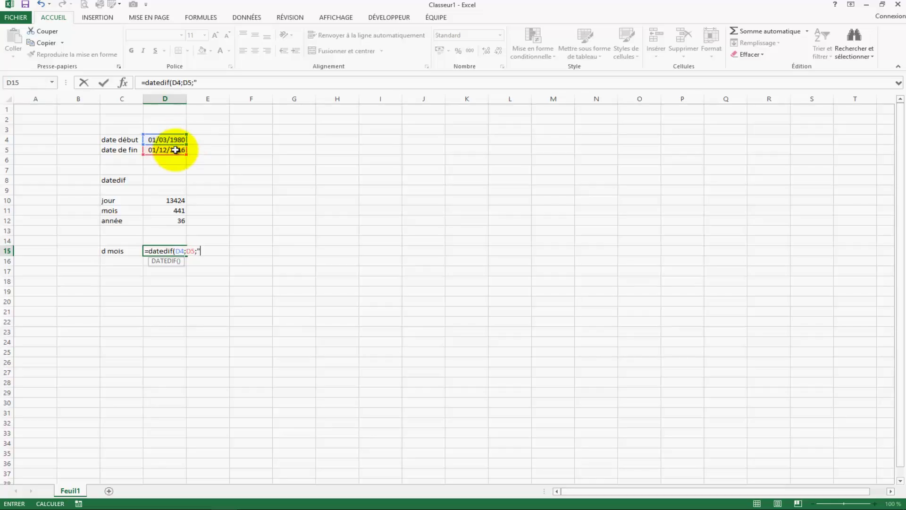
pyautogui.write('ym')
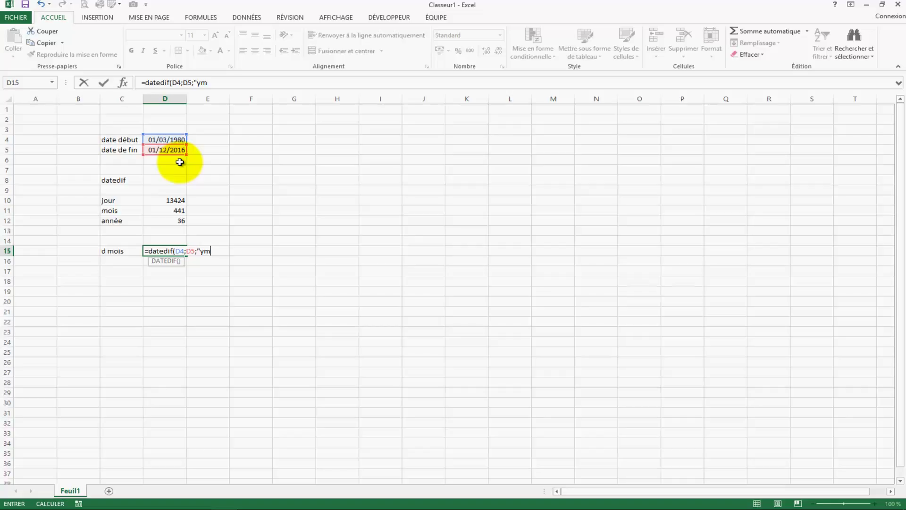
pyautogui.write('"à')
pyautogui.press('BackSpace')
pyautogui.write(')')
pyautogui.press('Return')
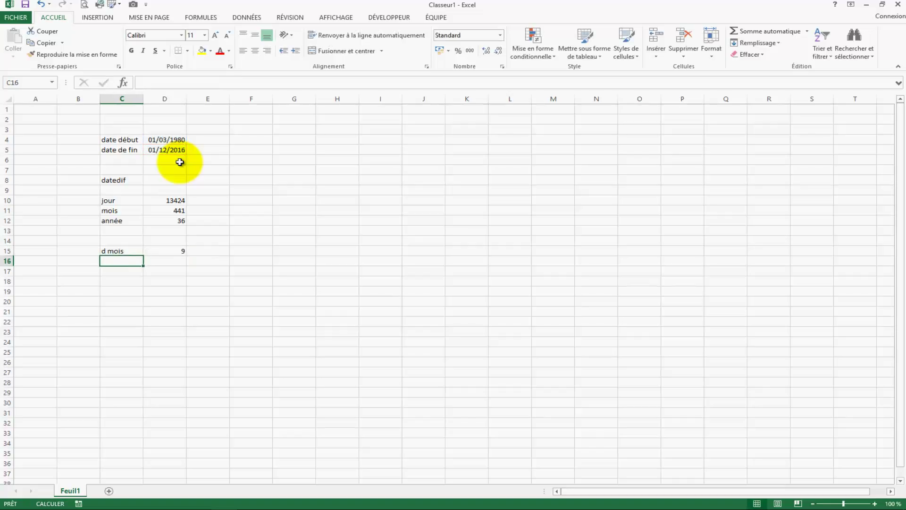
# - Inspect the formula in D15 and the dates in D4 and D5
pyautogui.click(170, 250)
pyautogui.click(170, 139)
pyautogui.click(168, 150)
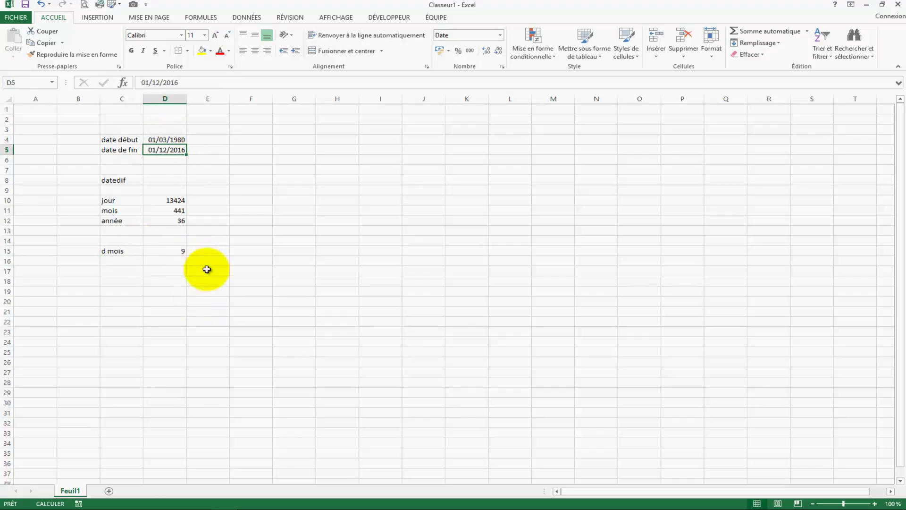
pyautogui.click(128, 264)
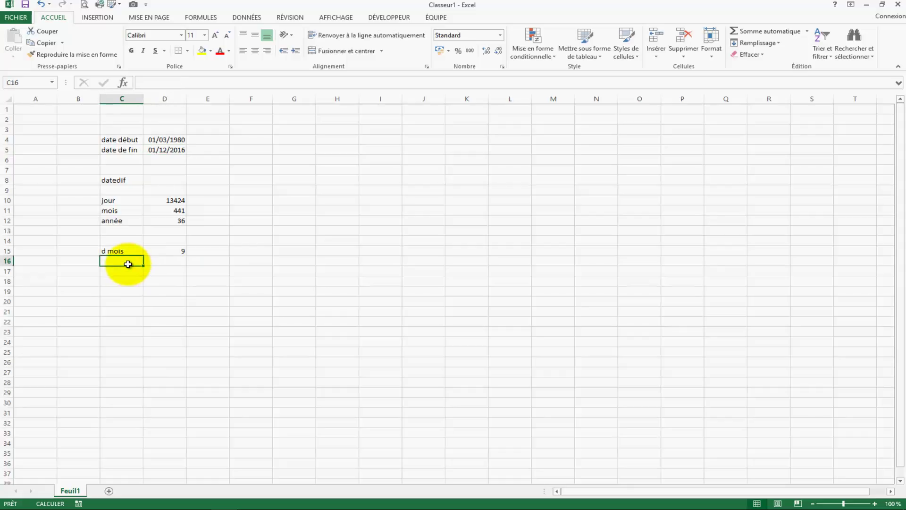
# - Label C16 'd jour' and enter =DATEDIF(D4;D5;"md") in D16, showing 0 leftover days
pyautogui.write('d jour')
pyautogui.press('Tab')
pyautogui.write('=datedif(')
pyautogui.click(187, 139)
pyautogui.write(';"')
pyautogui.press('BackSpace')
pyautogui.click(171, 149)
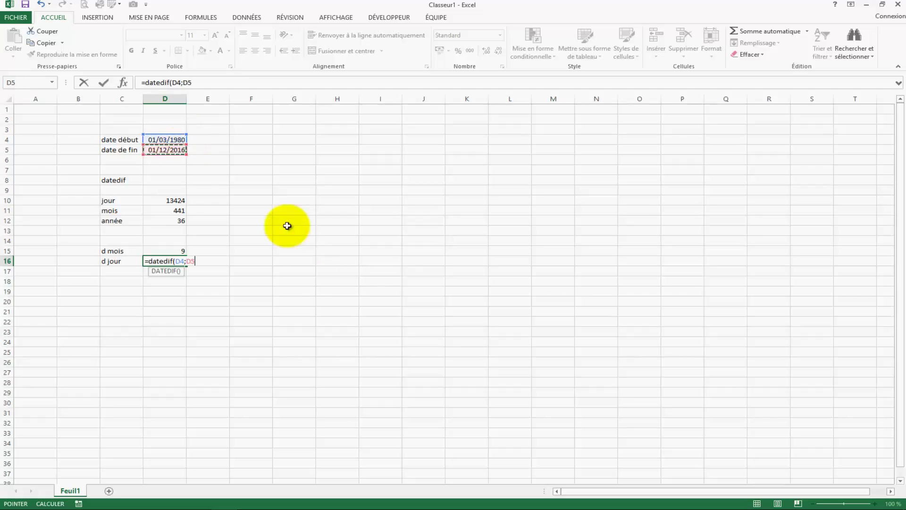
pyautogui.write(';"')
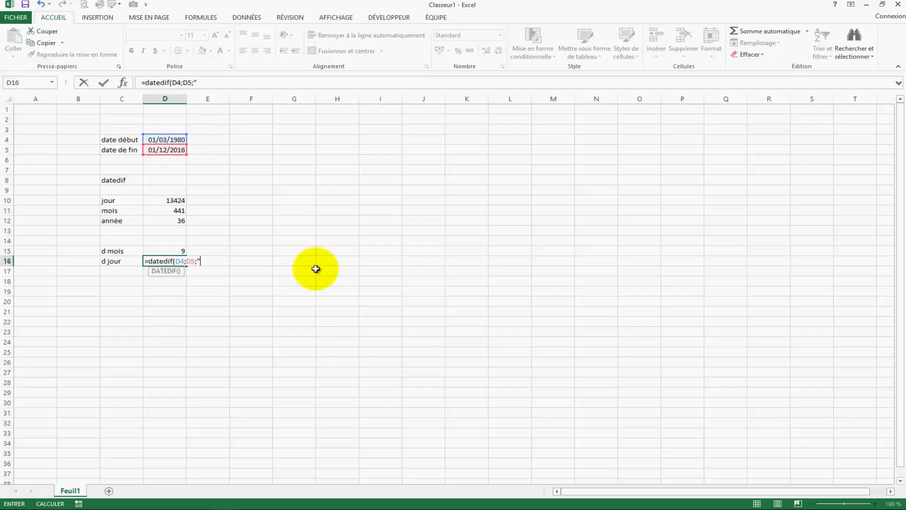
pyautogui.write('md')
pyautogui.press('Return')
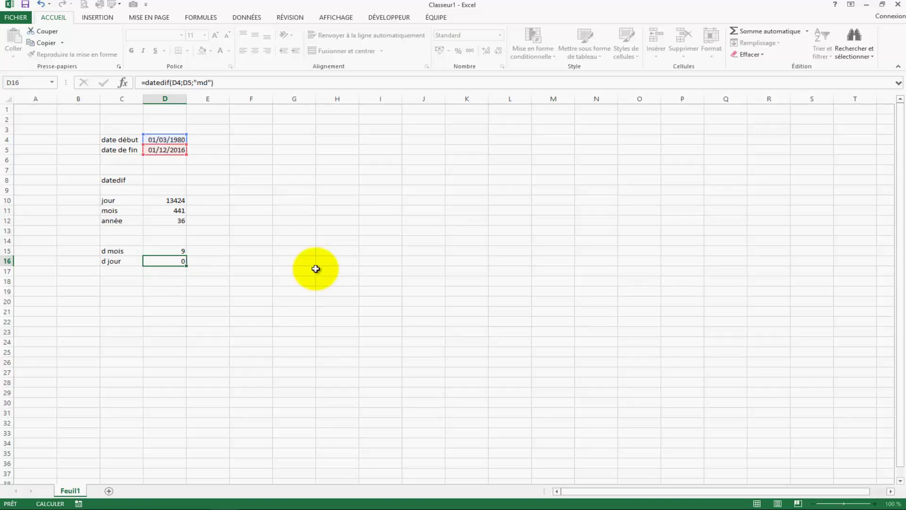
pyautogui.click(170, 261)
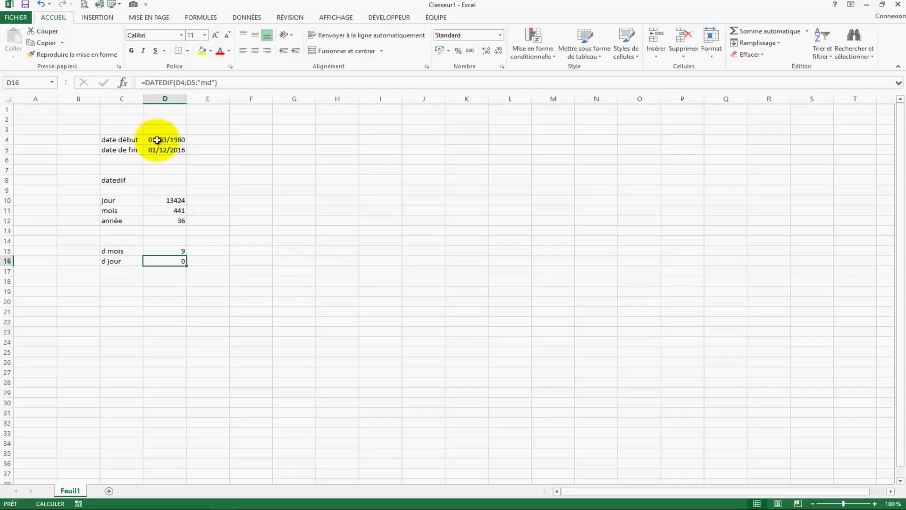
# - Change the start date in D4 to 02/03/1980 and check the recalculated 29 leftover days
pyautogui.click(152, 142)
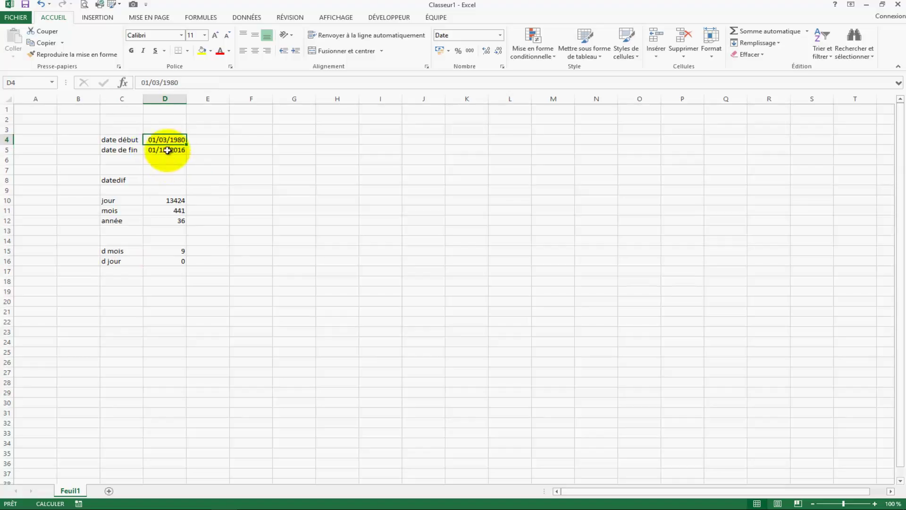
pyautogui.click(149, 83)
pyautogui.press('BackSpace')
pyautogui.write('2')
pyautogui.press('Return')
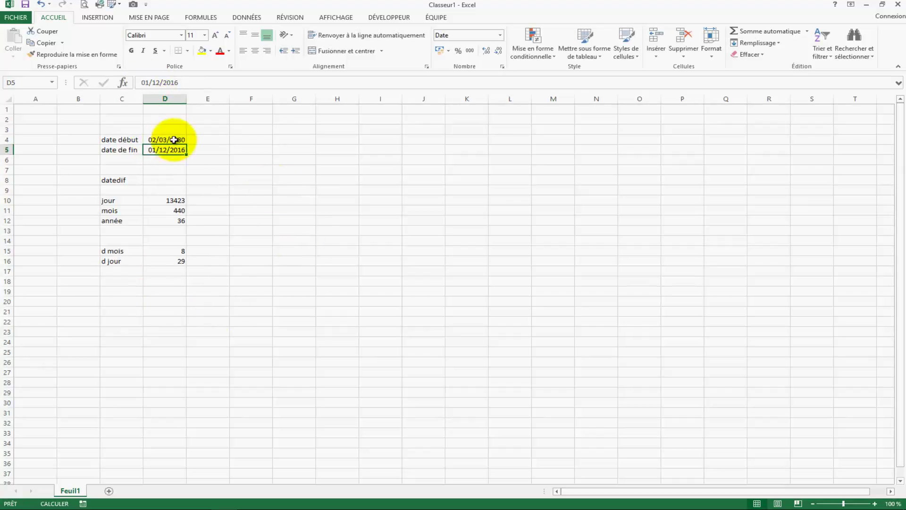
pyautogui.click(155, 137)
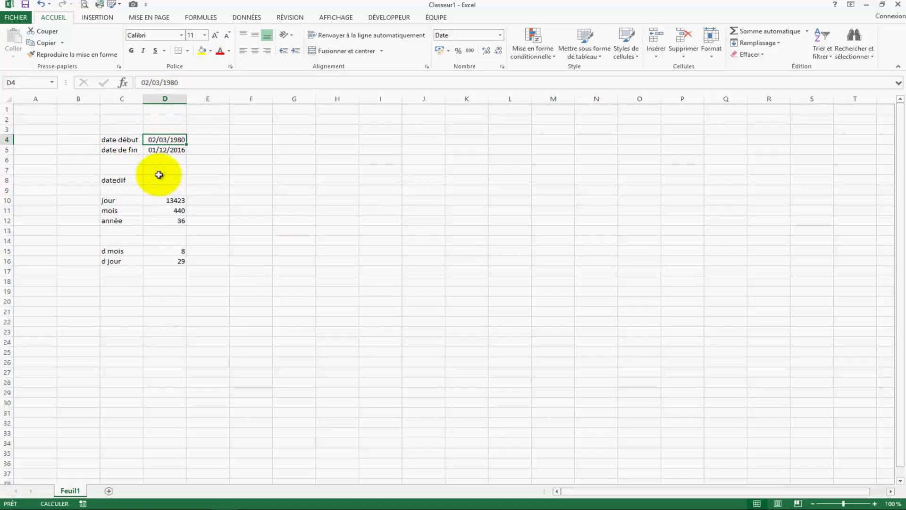
pyautogui.click(184, 263)
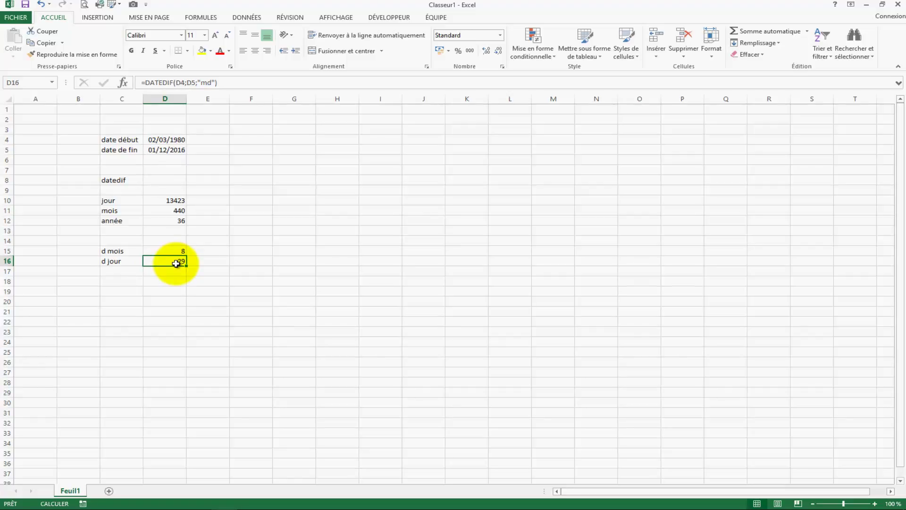
pyautogui.press('Right')
pyautogui.press('Right')
pyautogui.press('Right')
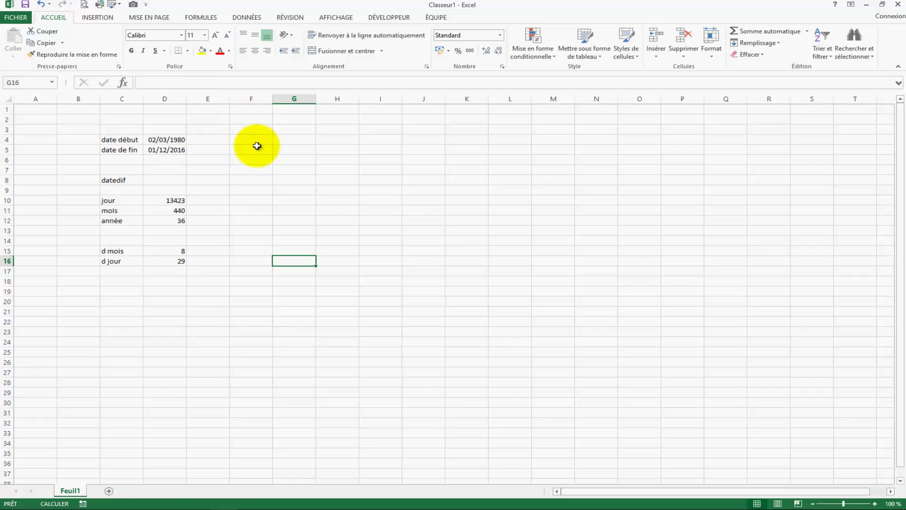
# - Add the note 'datedif' in H11 beside the results
pyautogui.click(333, 212)
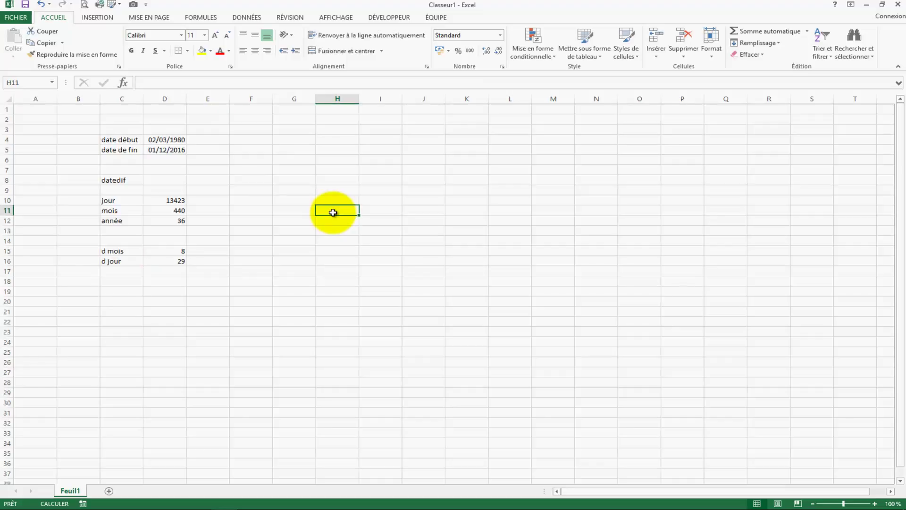
pyautogui.write('datedif')
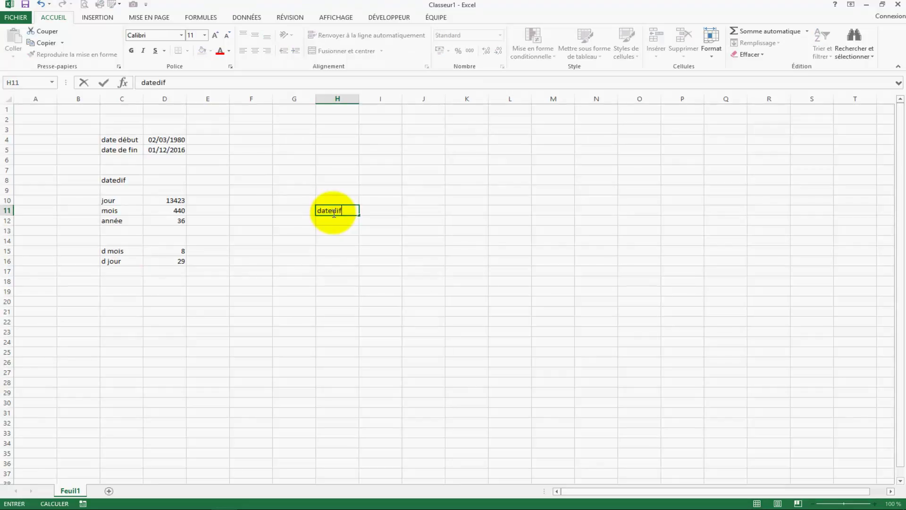
pyautogui.click(368, 301)
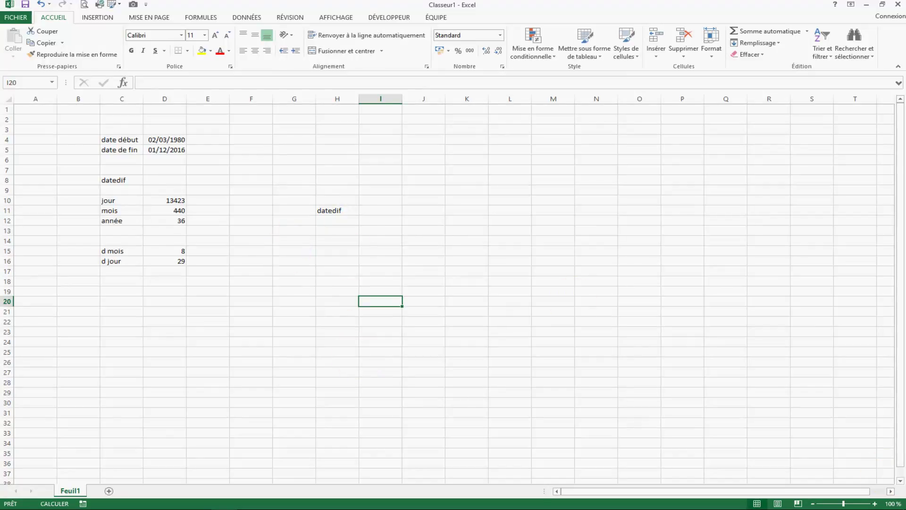
pyautogui.click(101, 354)
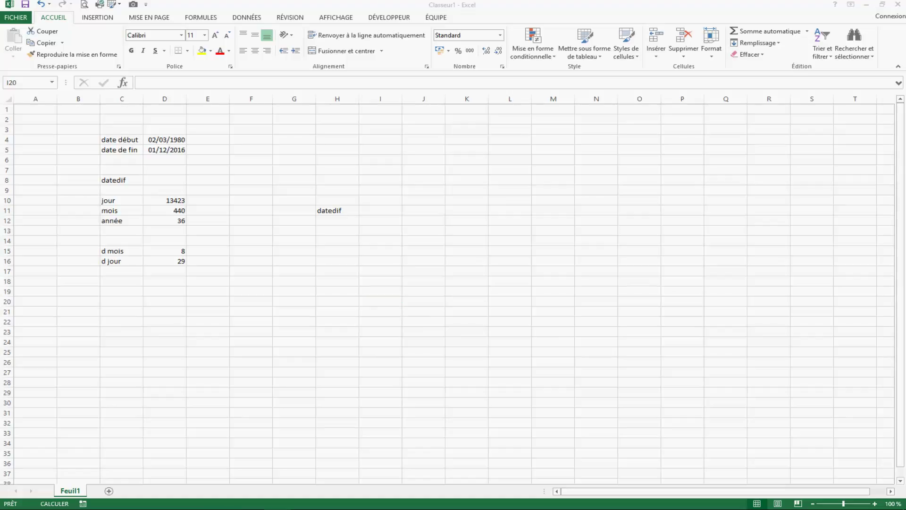
# - Add a new sheet Feuil2 with today's date =AUJOURDHUI() in A1
pyautogui.click(114, 493)
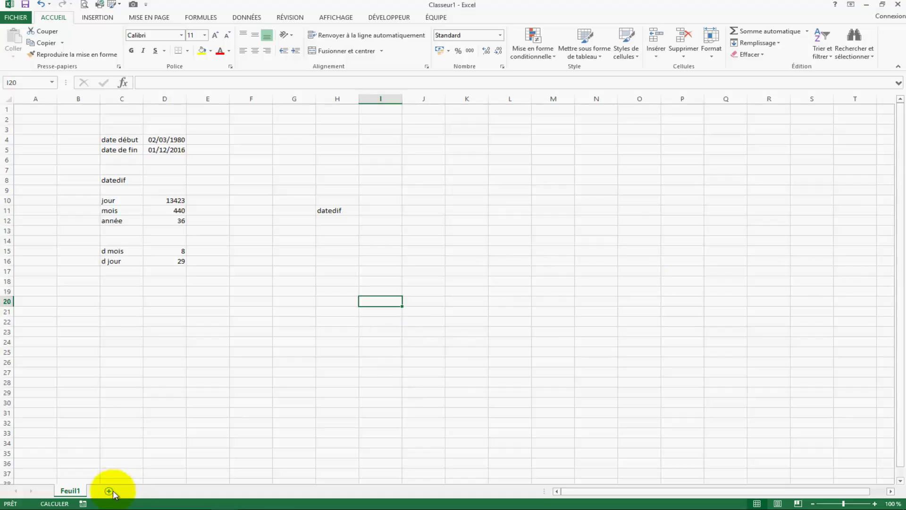
pyautogui.click(109, 491)
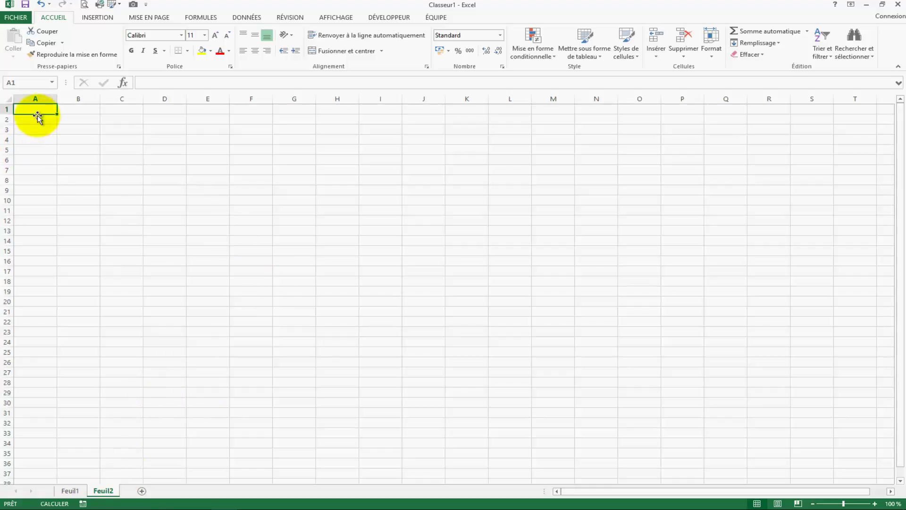
pyautogui.write('=aujou')
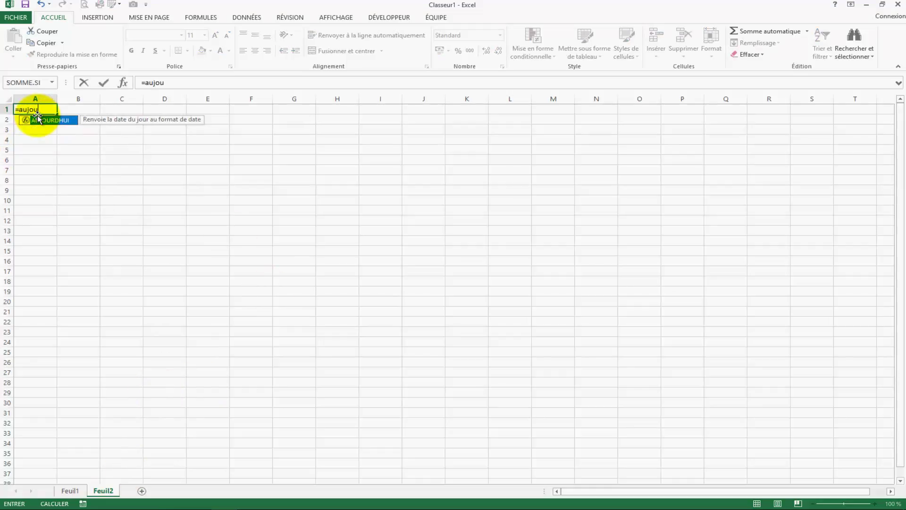
pyautogui.press('Tab')
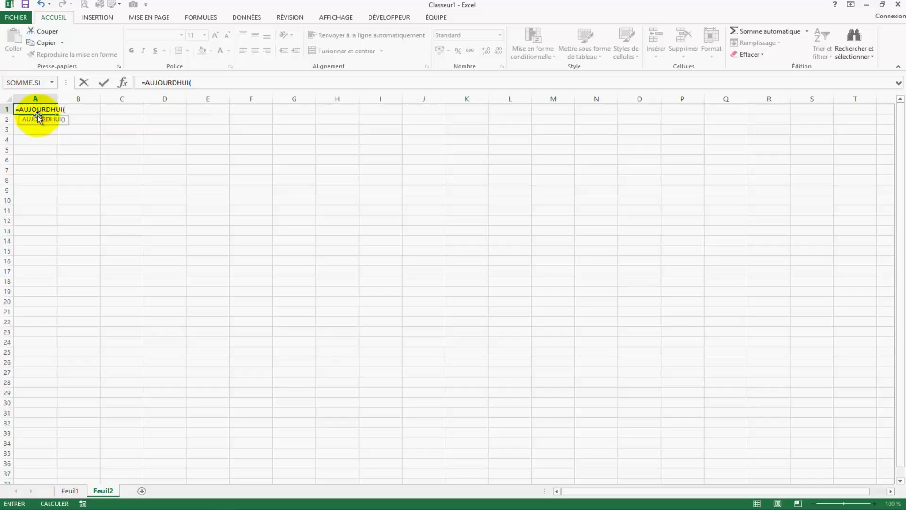
pyautogui.press('Return')
pyautogui.click(125, 220)
# - Label H10 'date de naissance' and autofit column H to fit it
pyautogui.click(42, 131)
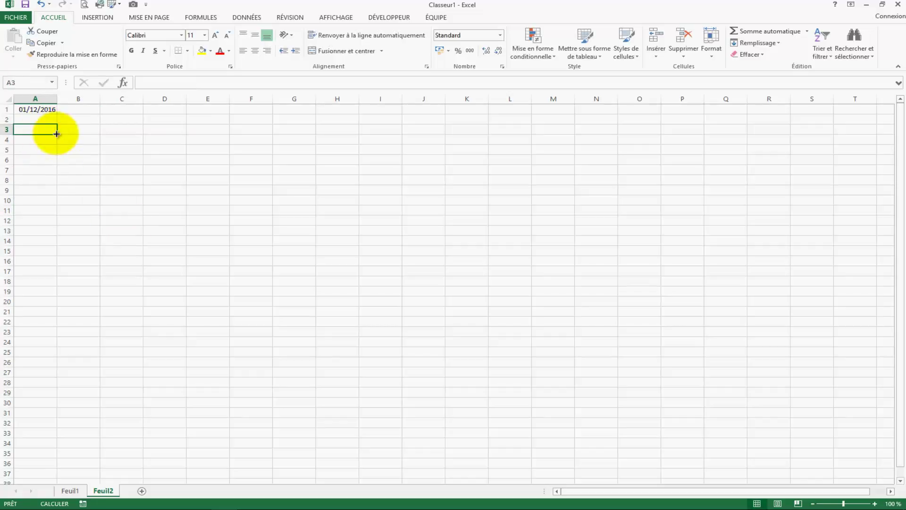
pyautogui.click(260, 209)
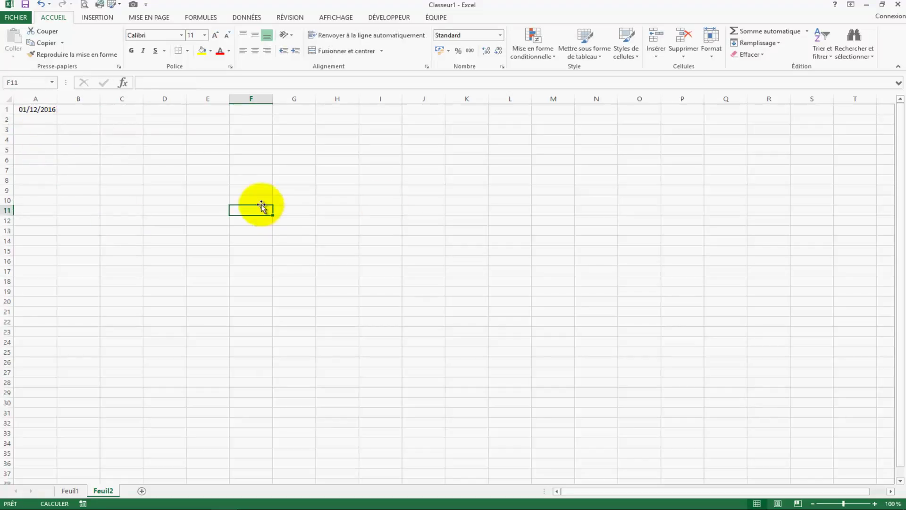
pyautogui.click(327, 201)
pyautogui.write('date de naissance')
pyautogui.press('Return')
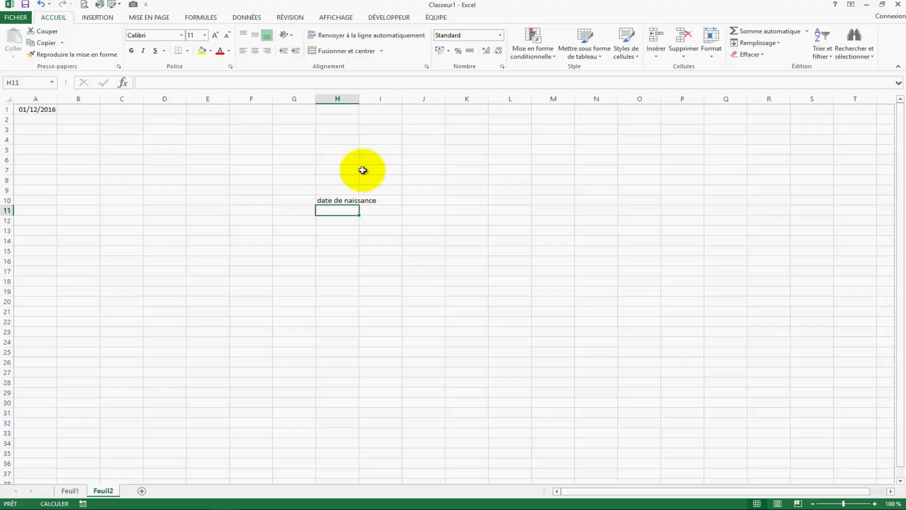
pyautogui.doubleClick(359, 99)
pyautogui.click(415, 299)
pyautogui.click(355, 211)
# - Enter the birth date 01/03/1983 in H11
pyautogui.click(34, 131)
pyautogui.click(350, 212)
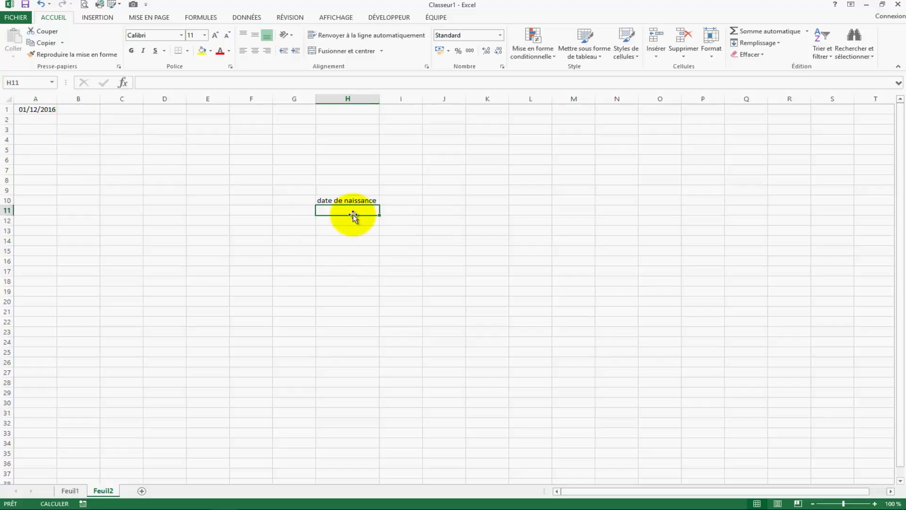
pyautogui.write('1/0')
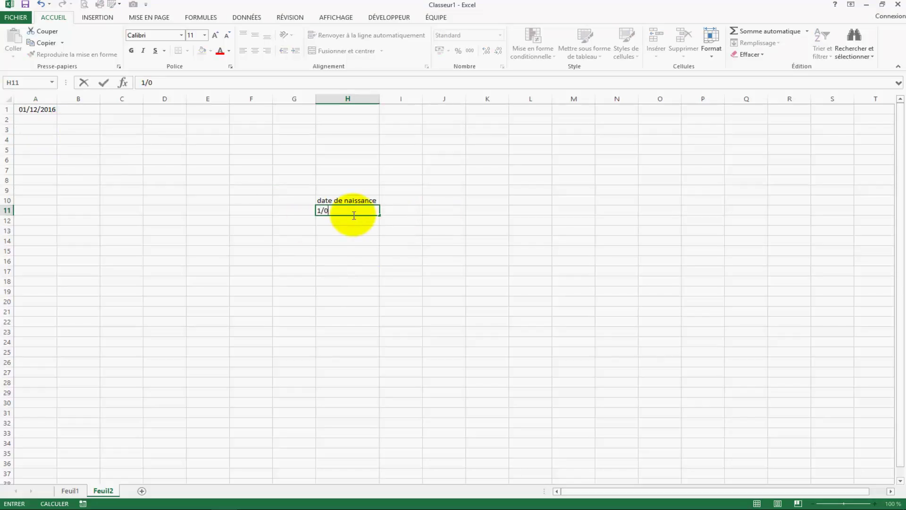
pyautogui.write('3/1983')
pyautogui.press('Return')
pyautogui.click(47, 129)
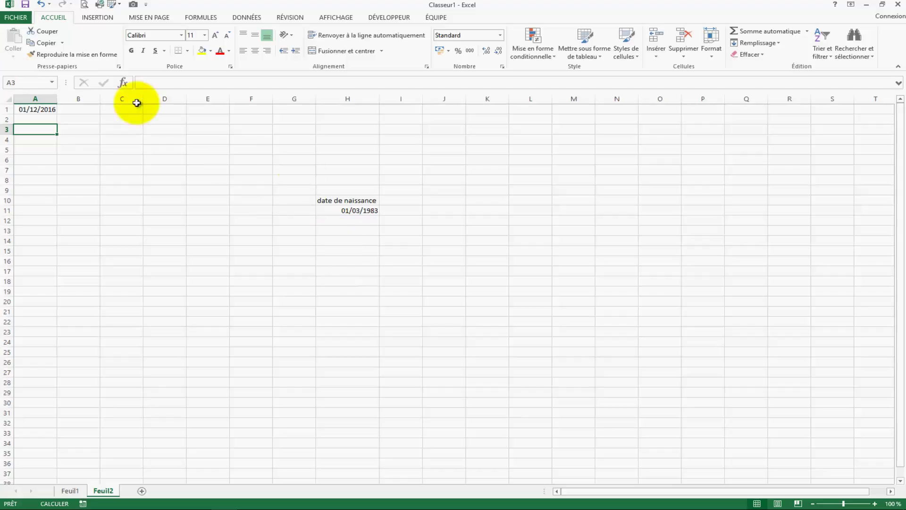
# - Enter a years DATEDIF from H11 to A1 in A3, giving 33
pyautogui.write('=datedif(')
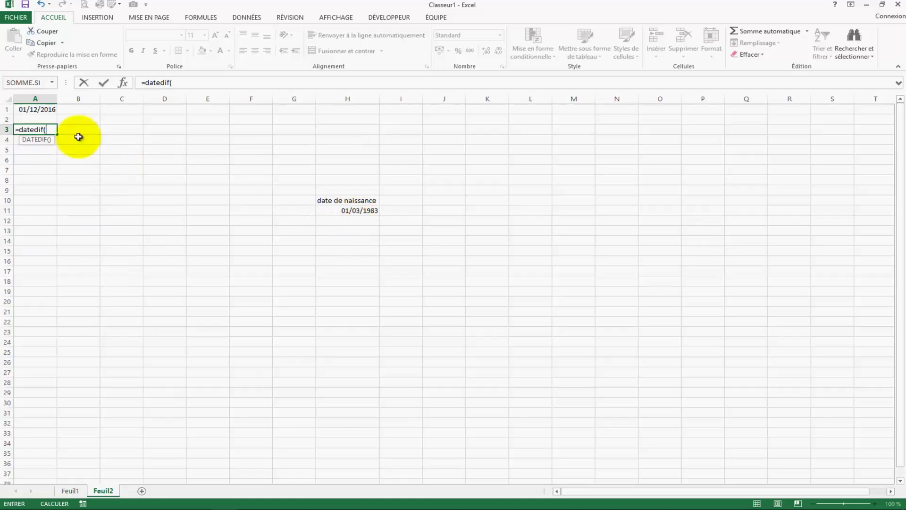
pyautogui.click(363, 210)
pyautogui.write(';')
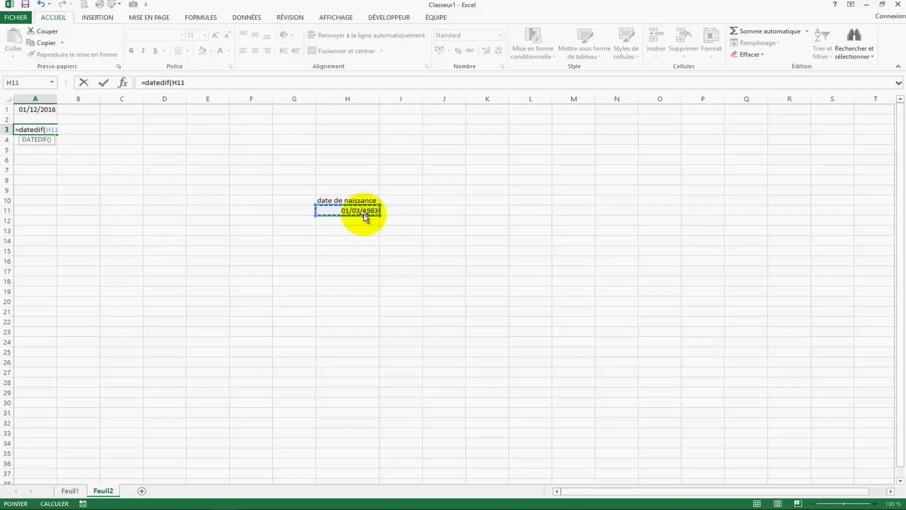
pyautogui.click(28, 110)
pyautogui.write(";'")
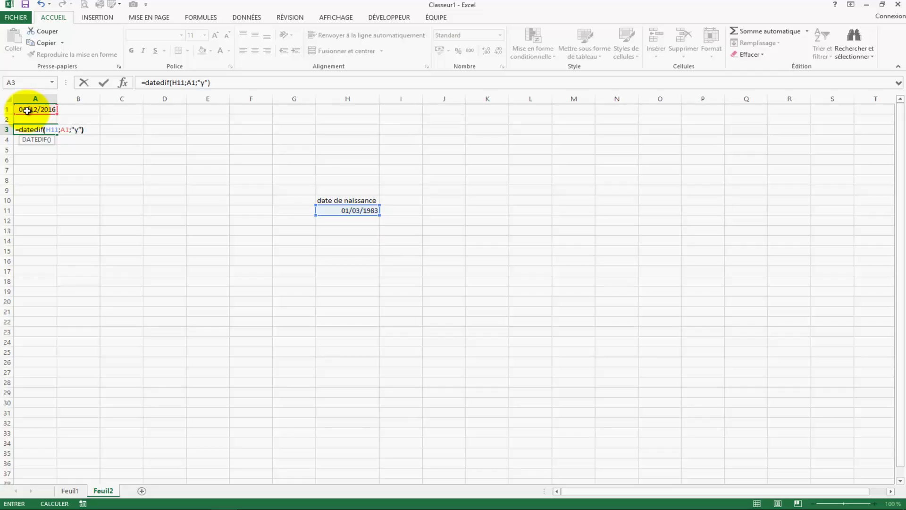
pyautogui.press('Return')
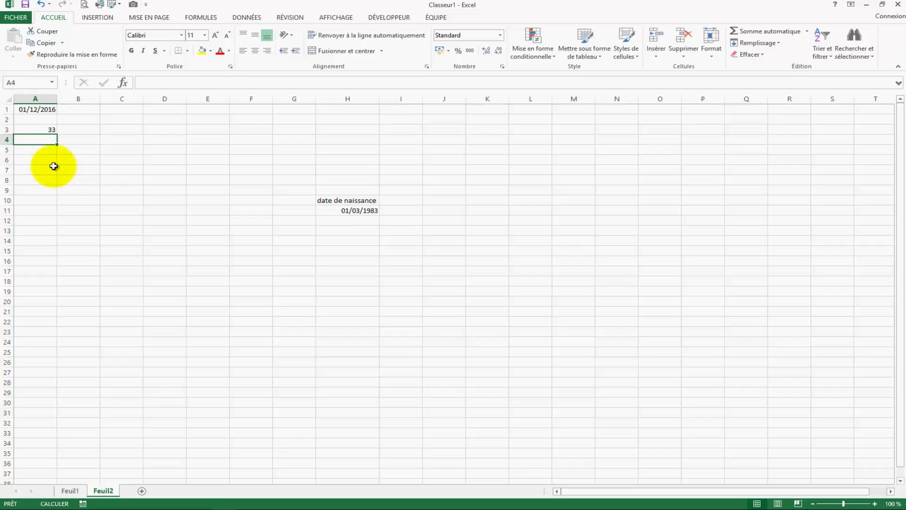
# - Enter =DATEDIF(H11;A1;"ym") in A4, giving 9 leftover months
pyautogui.write('=')
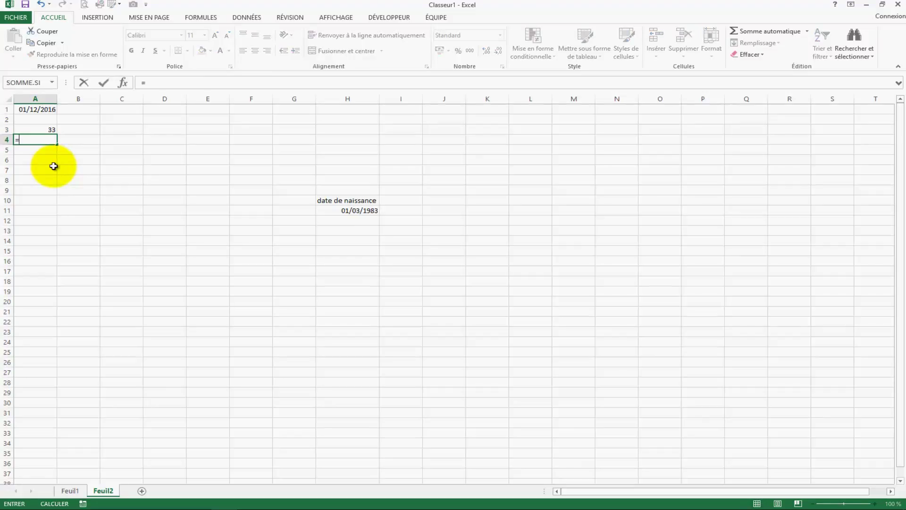
pyautogui.write('d')
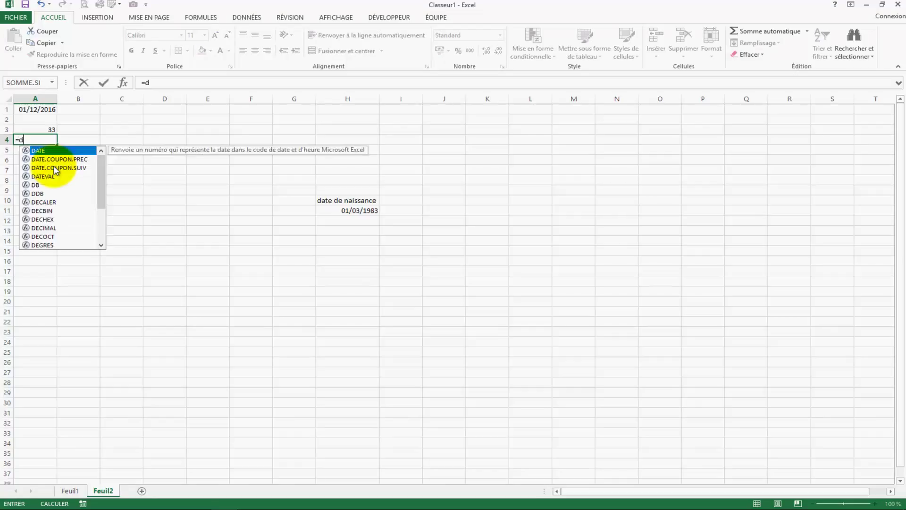
pyautogui.write('atedif(')
pyautogui.click(359, 210)
pyautogui.write(';')
pyautogui.click(41, 110)
pyautogui.write(';"y')
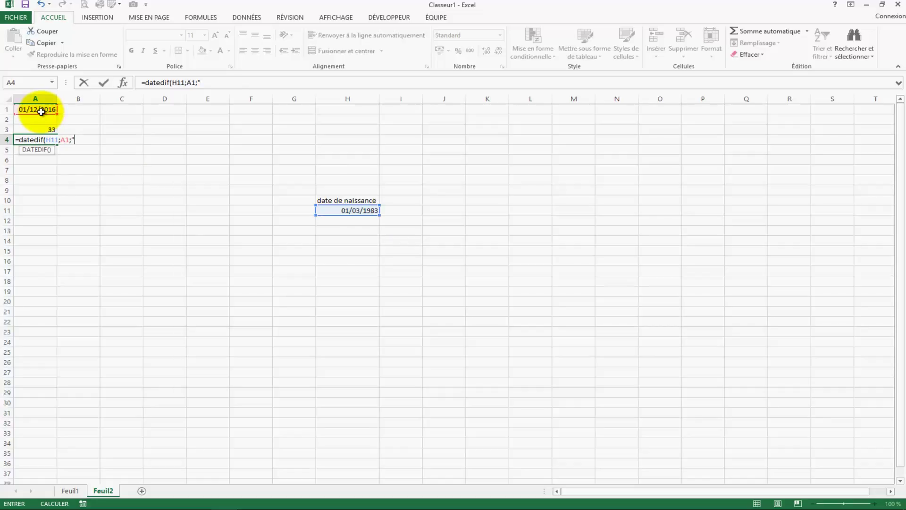
pyautogui.write('m"')
pyautogui.press('Return')
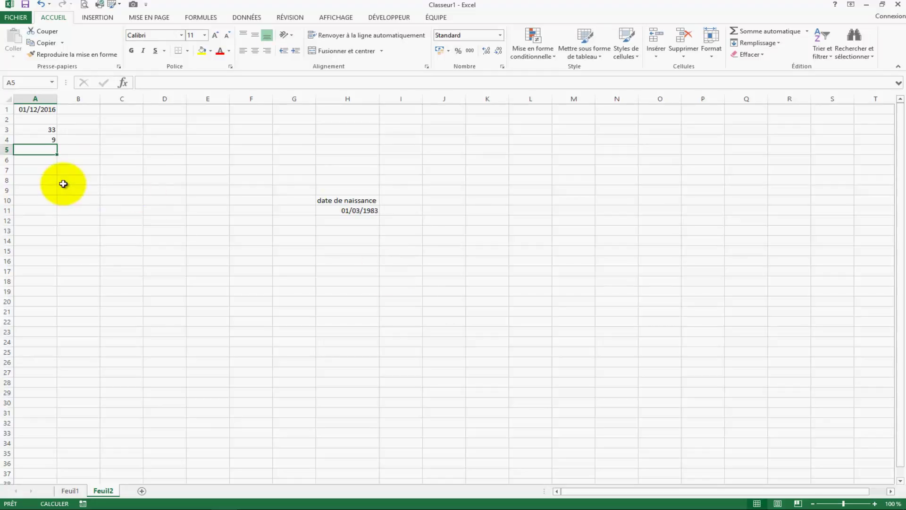
# - Enter a days DATEDIF from H11 to A1 in A5, giving 0
pyautogui.write('=')
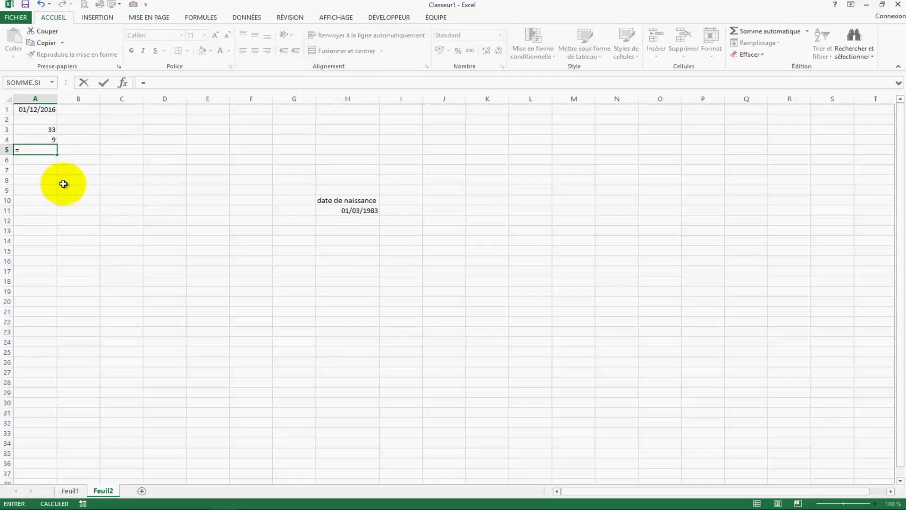
pyautogui.write('datedif((')
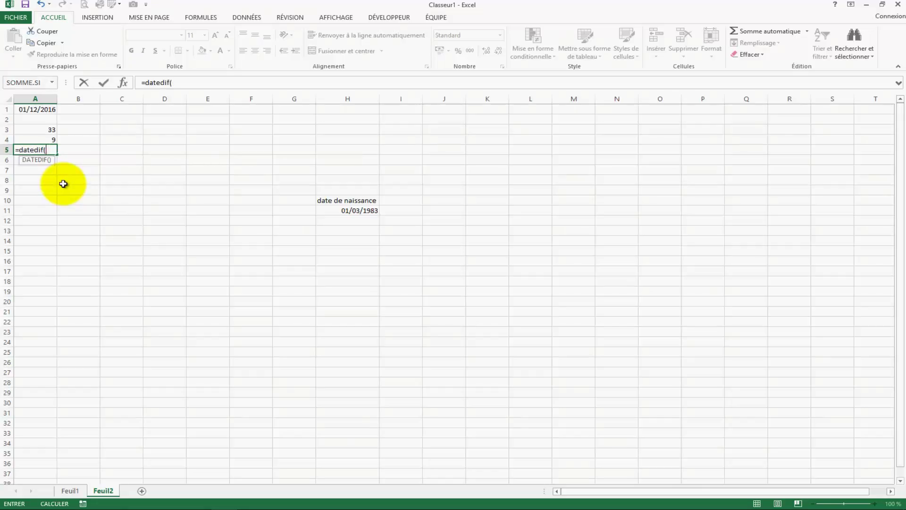
pyautogui.click(355, 213)
pyautogui.write(';')
pyautogui.click(39, 112)
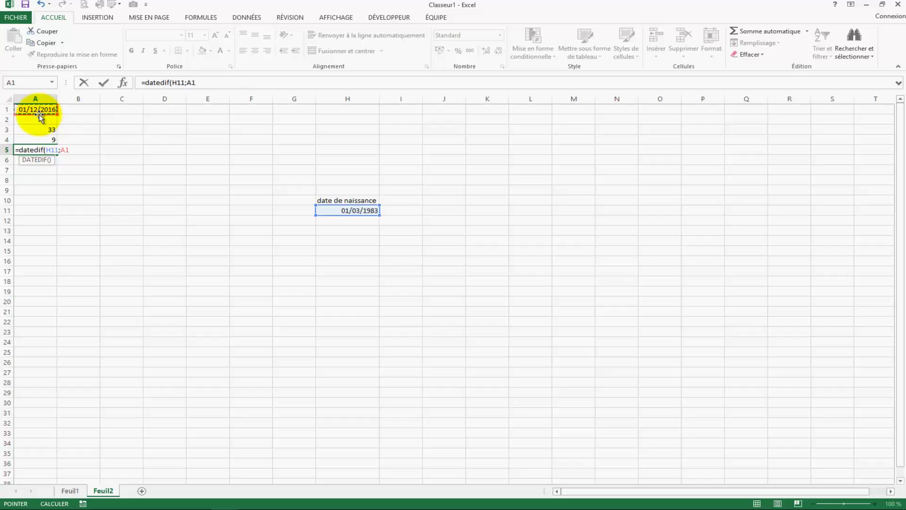
pyautogui.write(';"md')
pyautogui.press('Return')
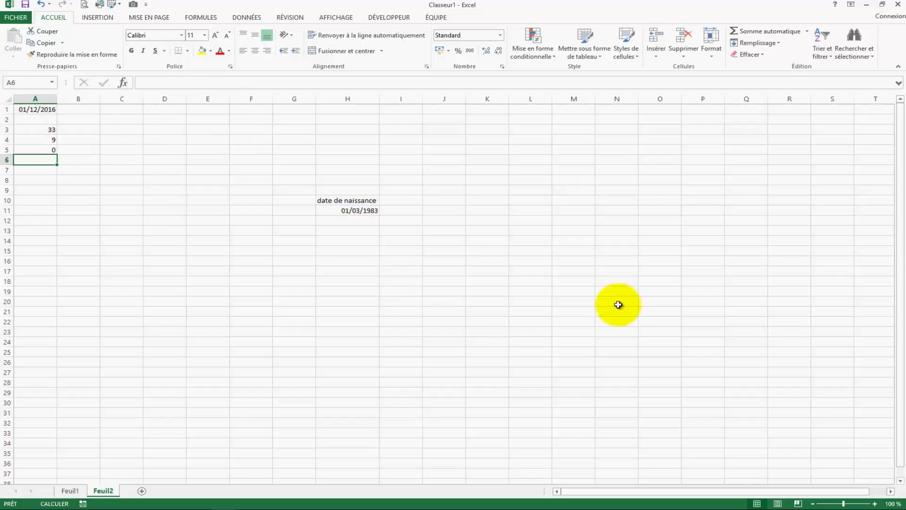
# - Review the formulas in A3:A5 and try block selections below the birth date
pyautogui.click(44, 130)
pyautogui.click(44, 149)
pyautogui.click(50, 131)
pyautogui.click(51, 141)
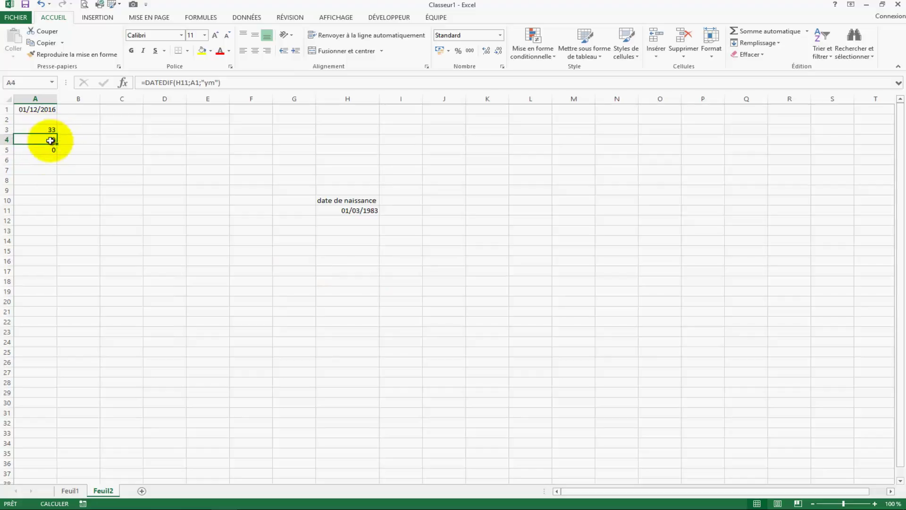
pyautogui.moveTo(256, 251); pyautogui.dragTo(542, 331)
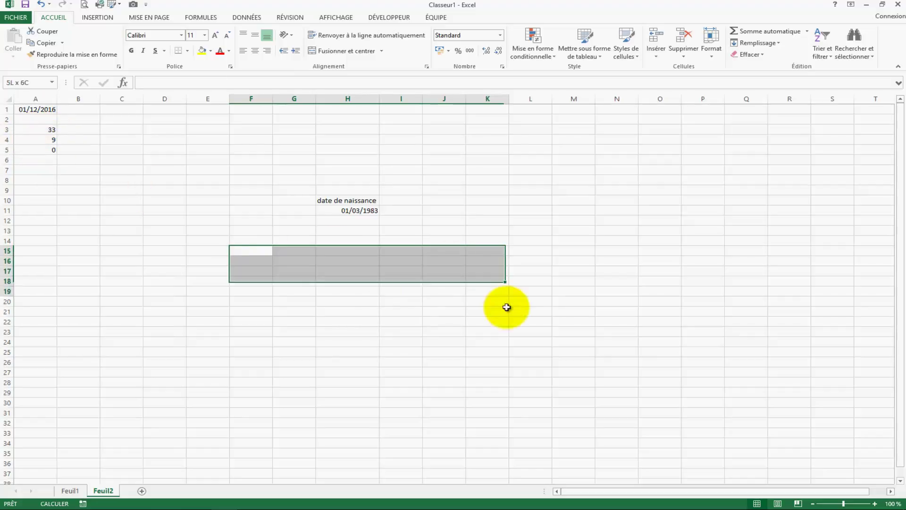
pyautogui.click(370, 212)
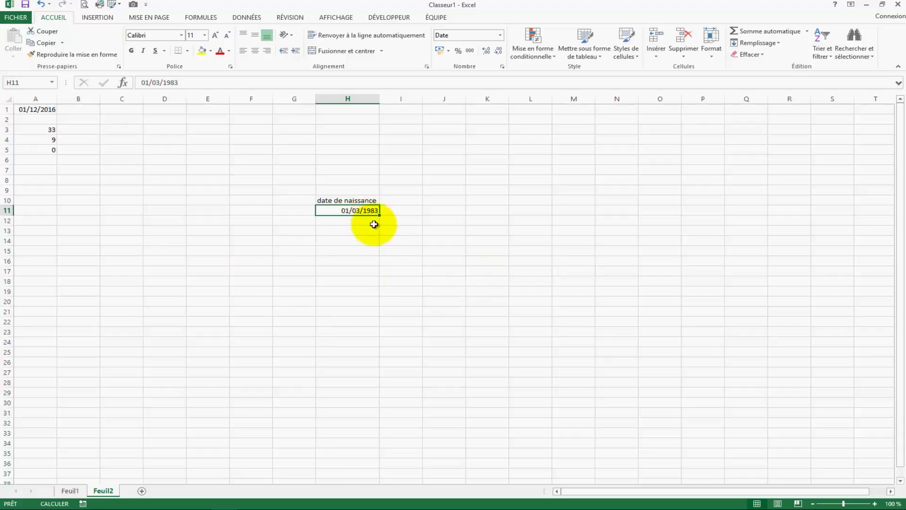
pyautogui.moveTo(255, 231); pyautogui.dragTo(519, 312)
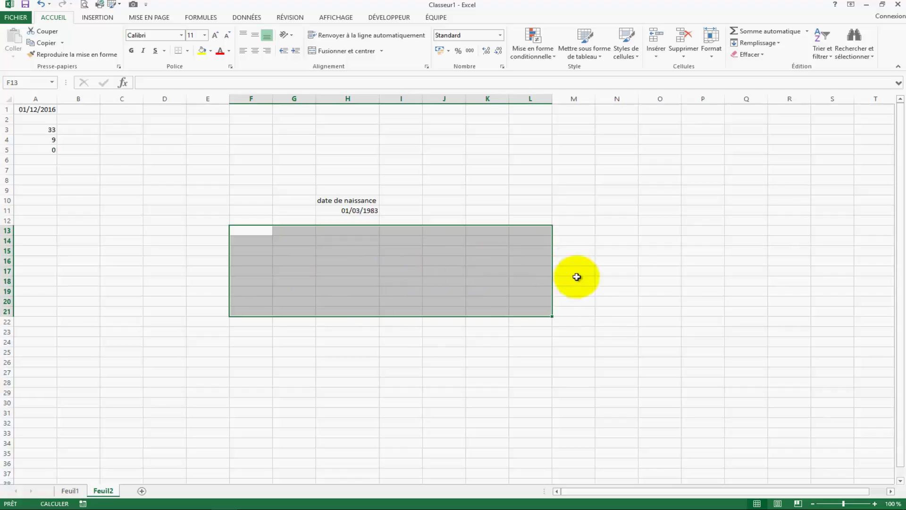
pyautogui.click(348, 286)
pyautogui.click(302, 220)
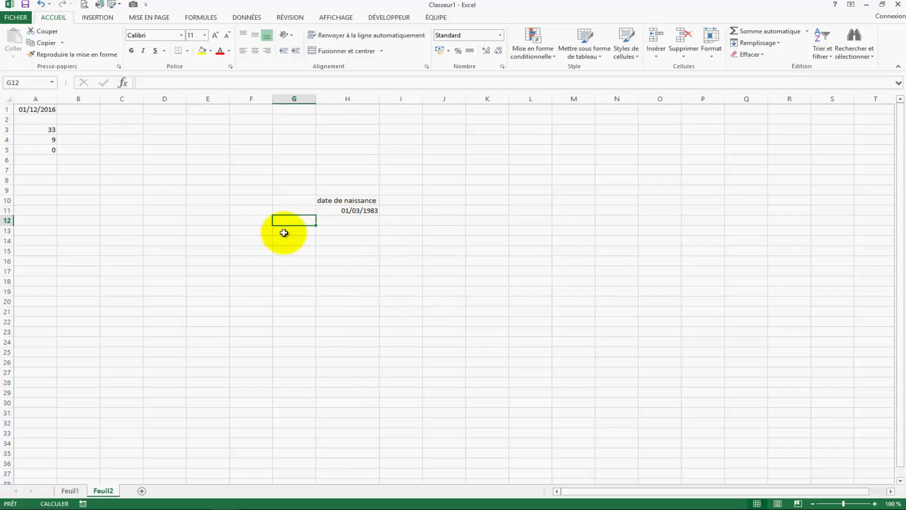
# - Merge E13:K20 into one large cell with Fusionner et centrer
pyautogui.click(219, 230)
pyautogui.moveTo(218, 230); pyautogui.dragTo(495, 226)
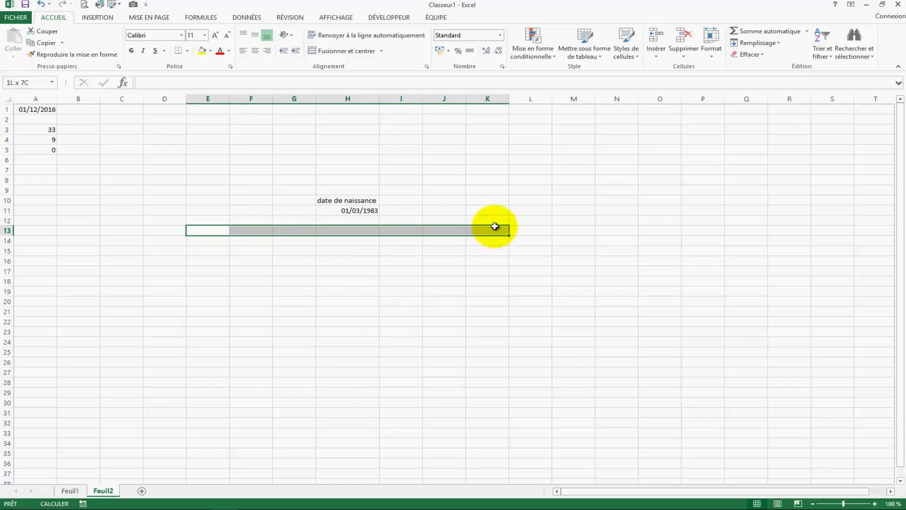
pyautogui.moveTo(495, 226); pyautogui.dragTo(496, 304)
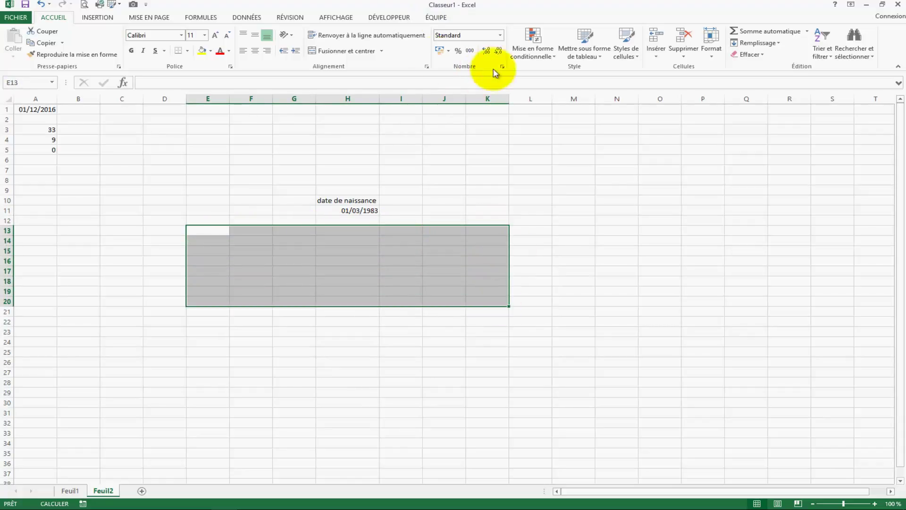
pyautogui.click(340, 51)
pyautogui.click(401, 332)
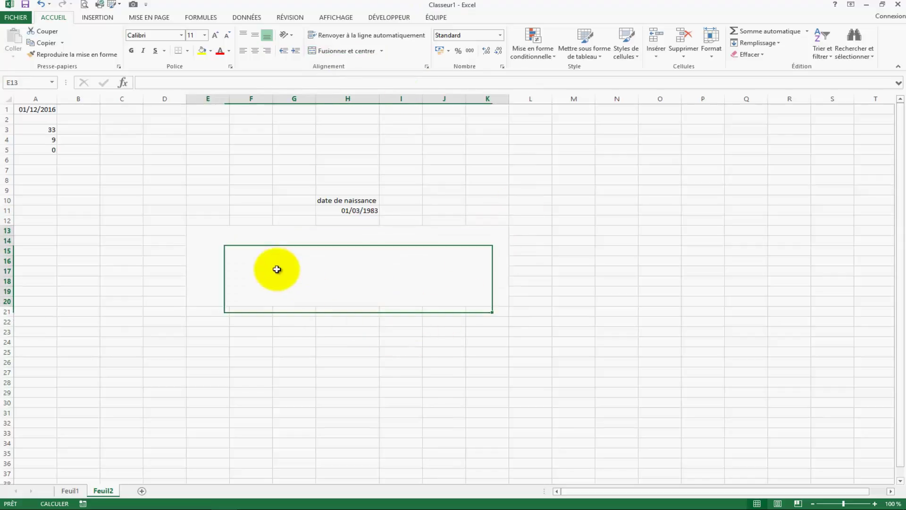
pyautogui.click(275, 270)
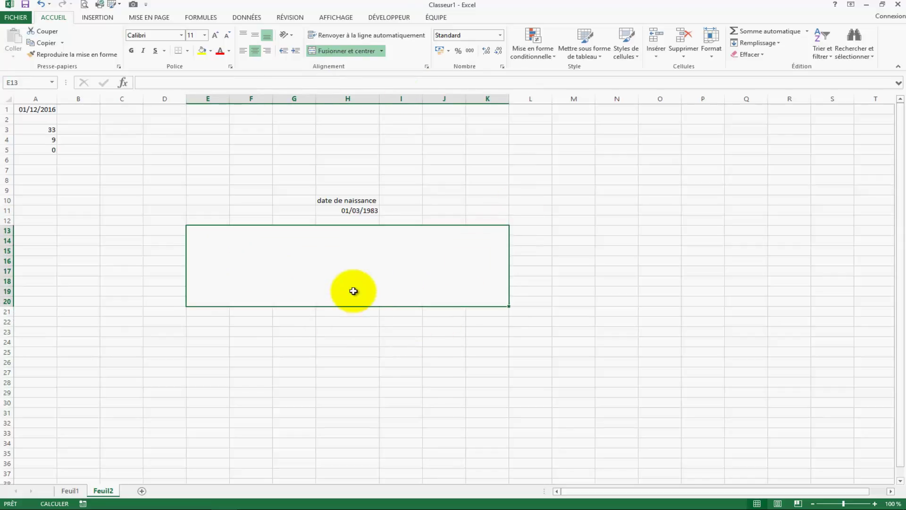
# - In E13, start the formula ="vous avez "&A3&" ans, "& so it joins the years from A3
pyautogui.write('=')
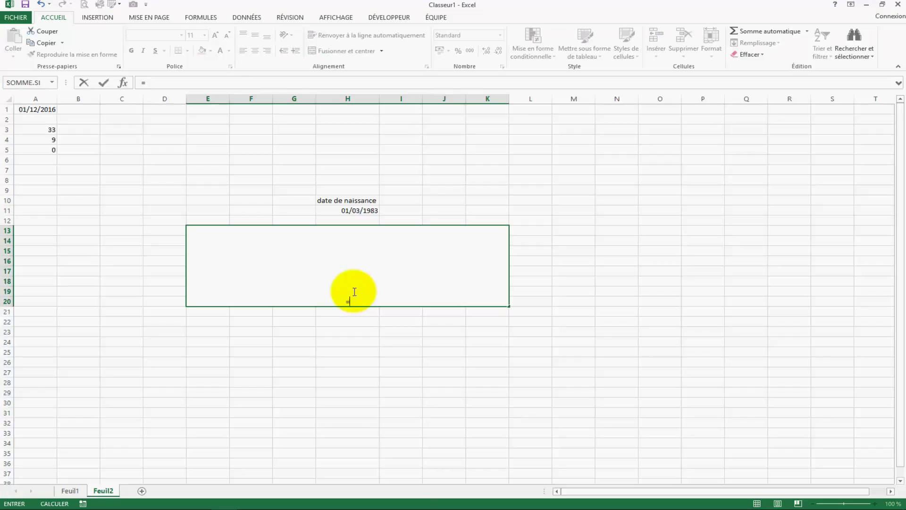
pyautogui.write('"vous avez "')
pyautogui.write('&')
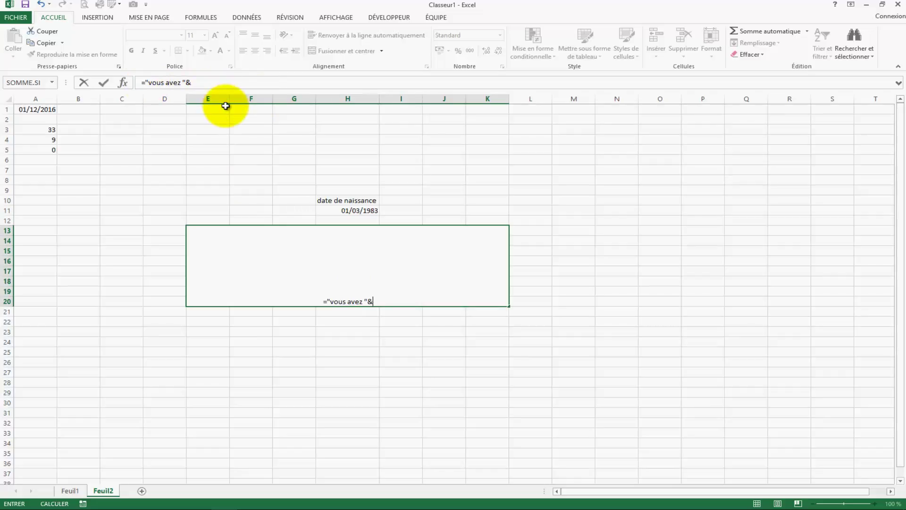
pyautogui.click(54, 131)
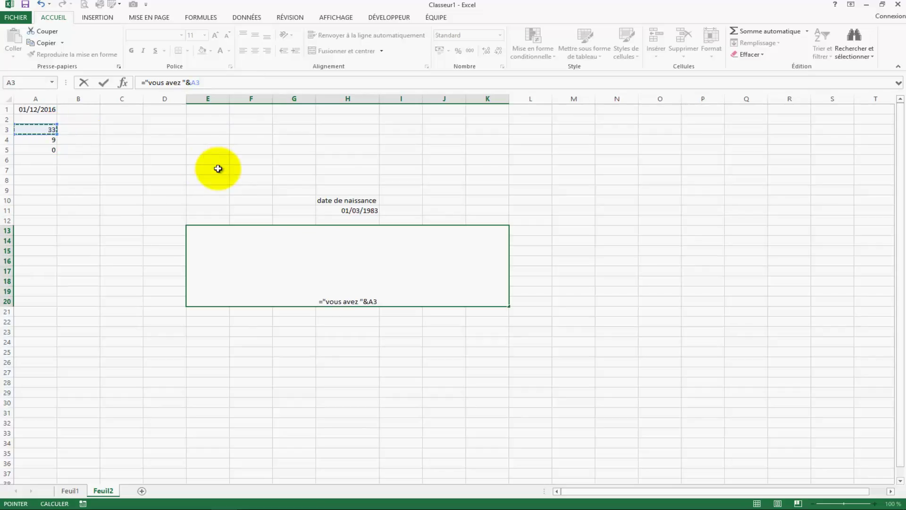
pyautogui.write('&" ')
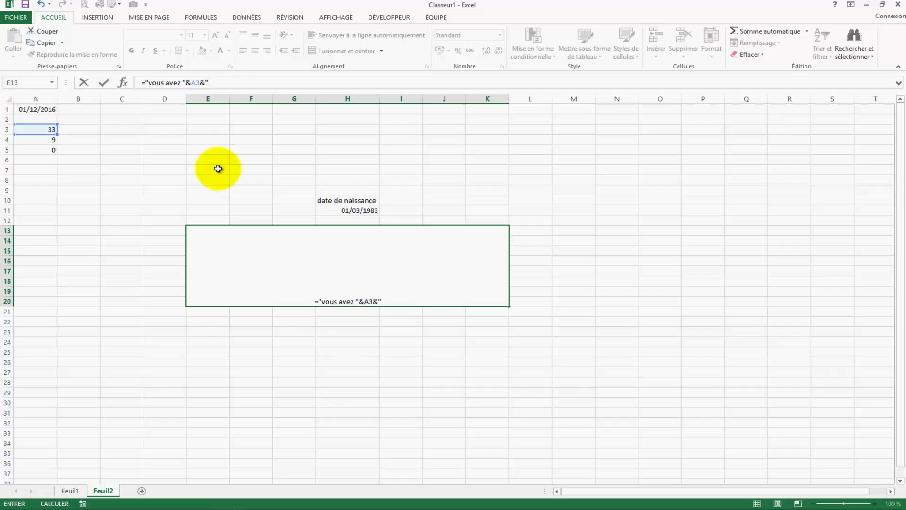
pyautogui.write('ans')
pyautogui.write(',')
pyautogui.write(' &')
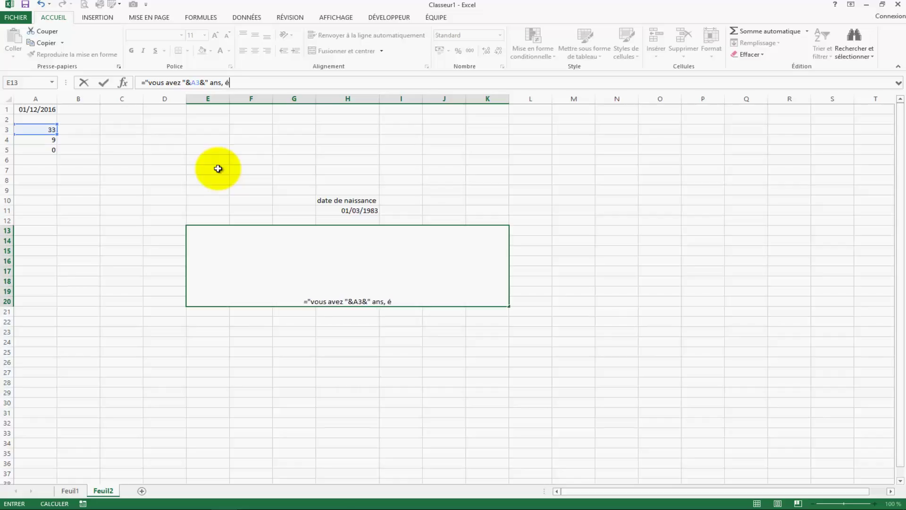
pyautogui.press('BackSpace')
pyautogui.write('"²')
pyautogui.press('BackSpace')
pyautogui.write('&')
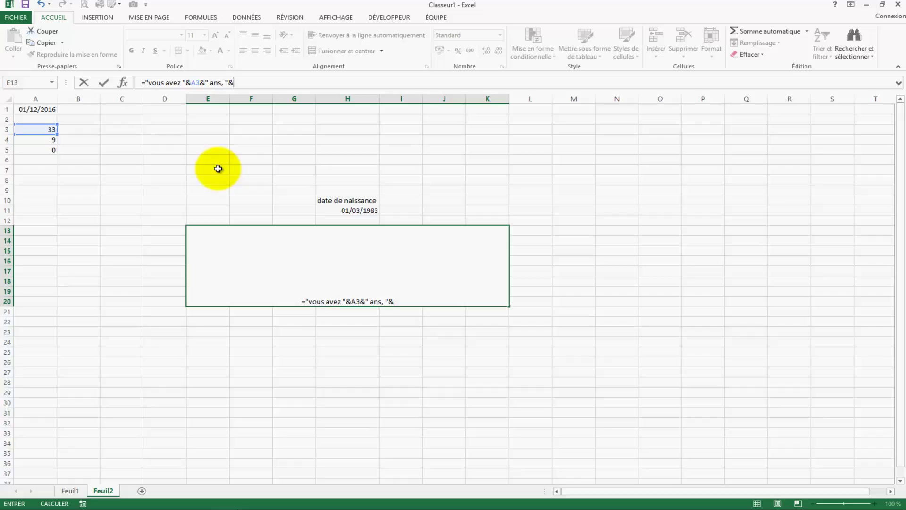
# - Finish the formula with A4&" mois et "&A5&" jours." and commit it
pyautogui.click(41, 142)
pyautogui.write('&" mois')
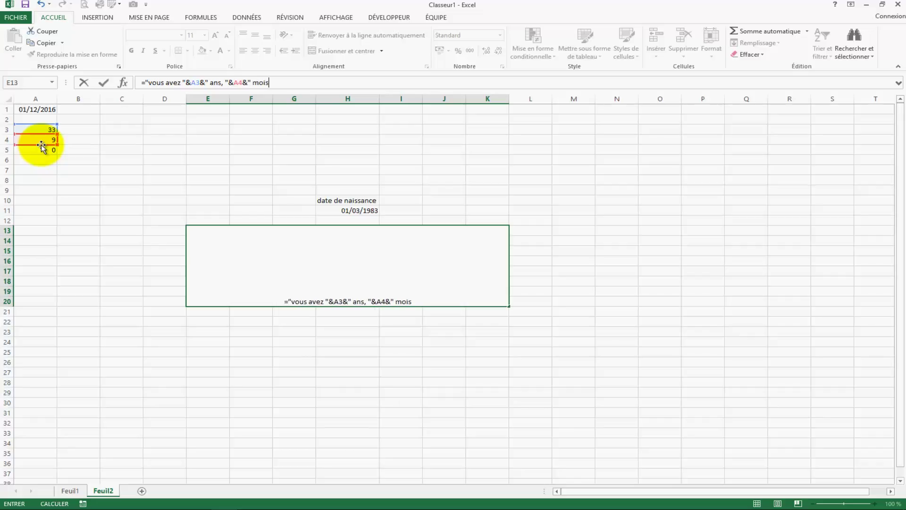
pyautogui.write(' et')
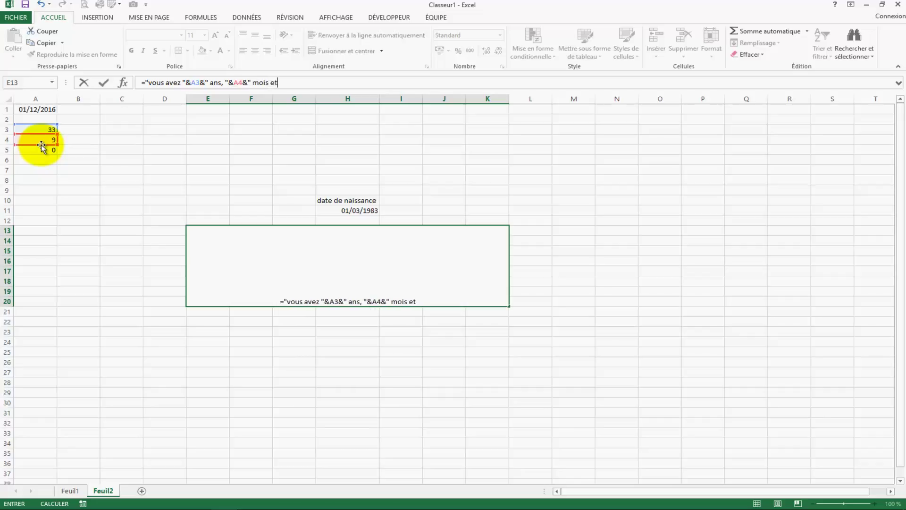
pyautogui.write(' é')
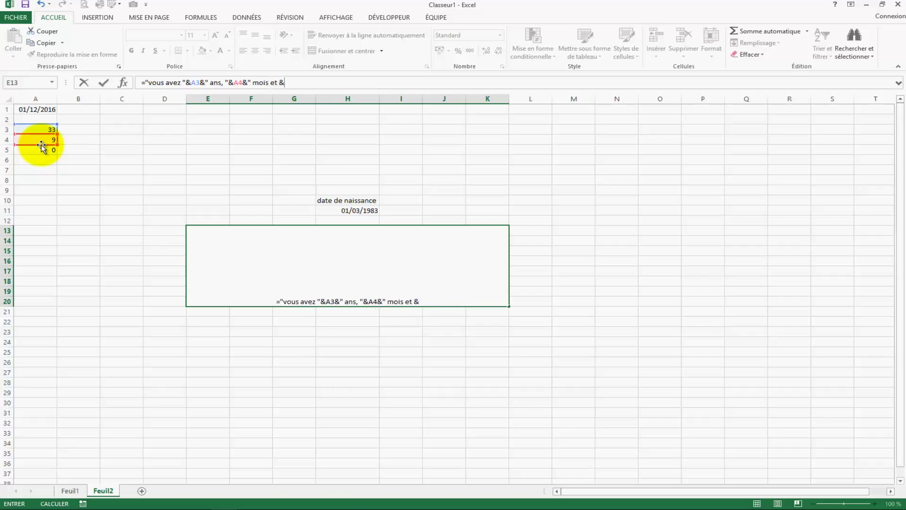
pyautogui.press('BackSpace')
pyautogui.write('"&')
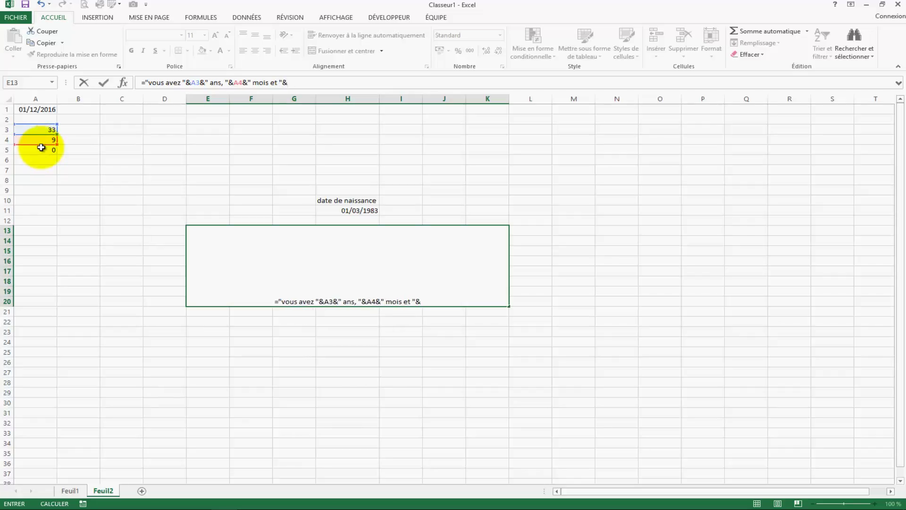
pyautogui.click(43, 149)
pyautogui.write('&')
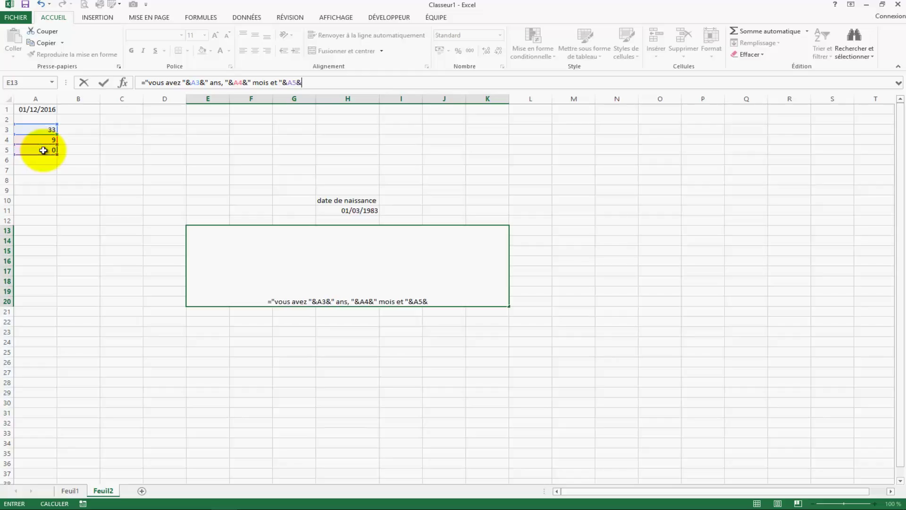
pyautogui.write('" jours."')
pyautogui.press('Return')
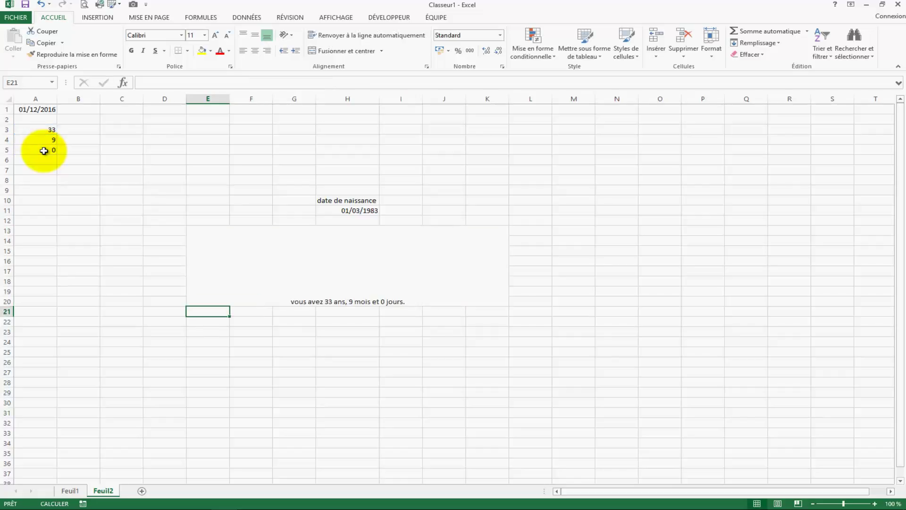
# - Set the merged age sentence to font size 26 and centre it vertically
pyautogui.click(430, 260)
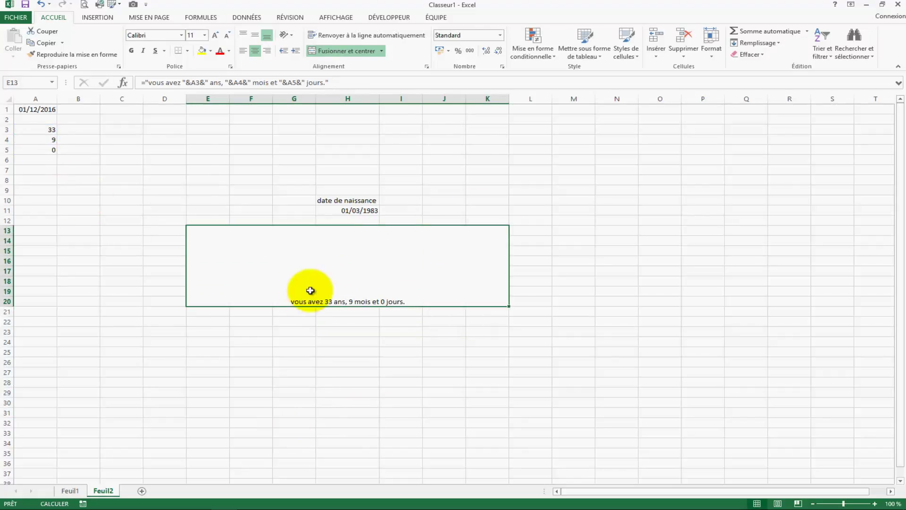
pyautogui.click(204, 36)
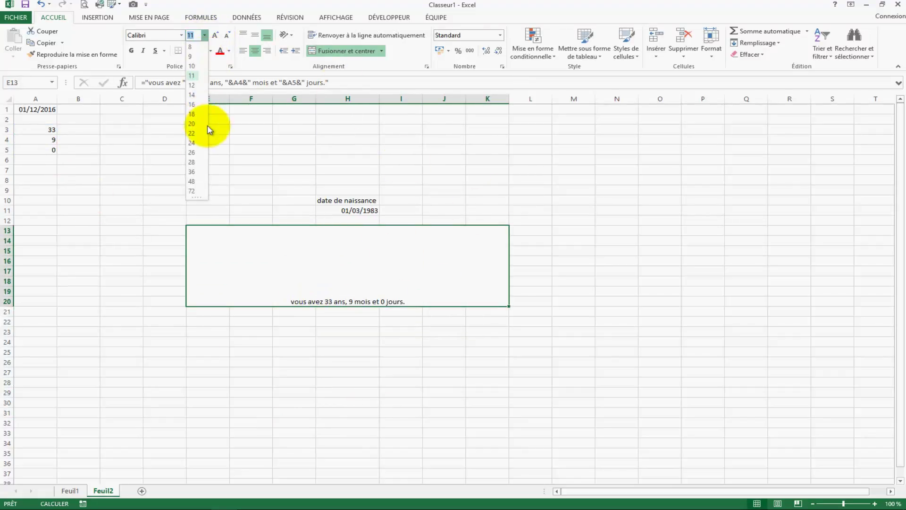
pyautogui.click(192, 153)
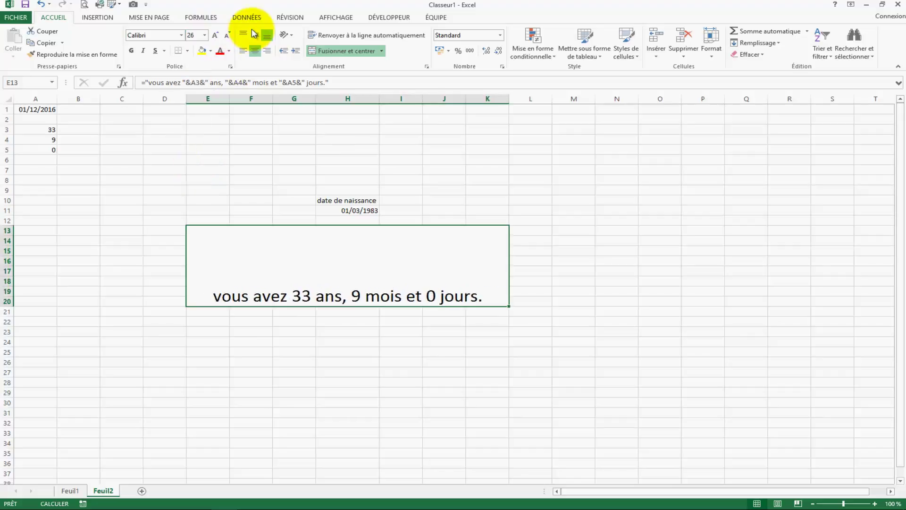
pyautogui.click(254, 34)
pyautogui.click(401, 351)
# - Change the birth date in H11 to 20/04/1986, then to 22/07/1990
pyautogui.click(368, 211)
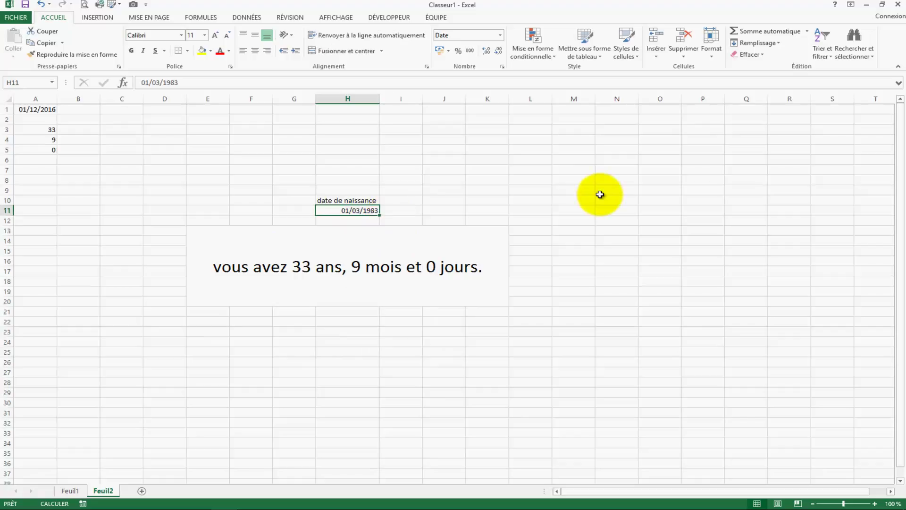
pyautogui.write('1/4/')
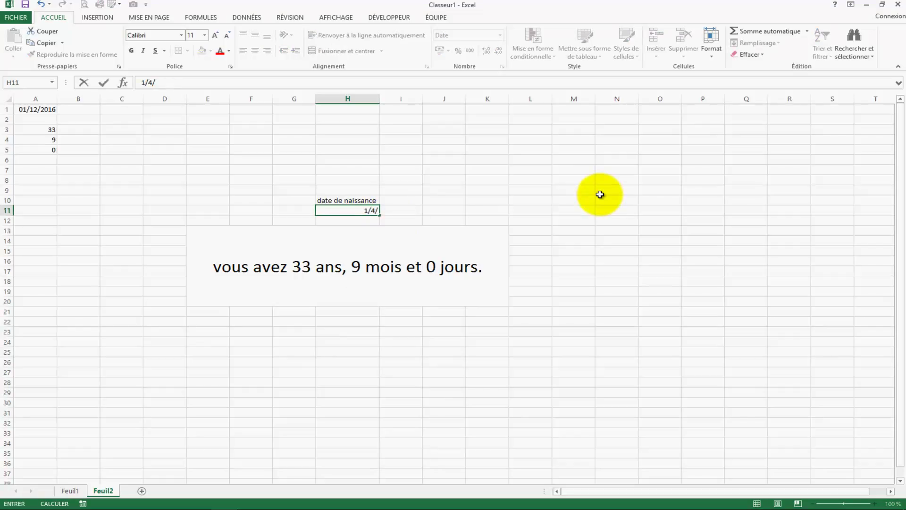
pyautogui.write('04')
pyautogui.write('1986')
pyautogui.press('Return')
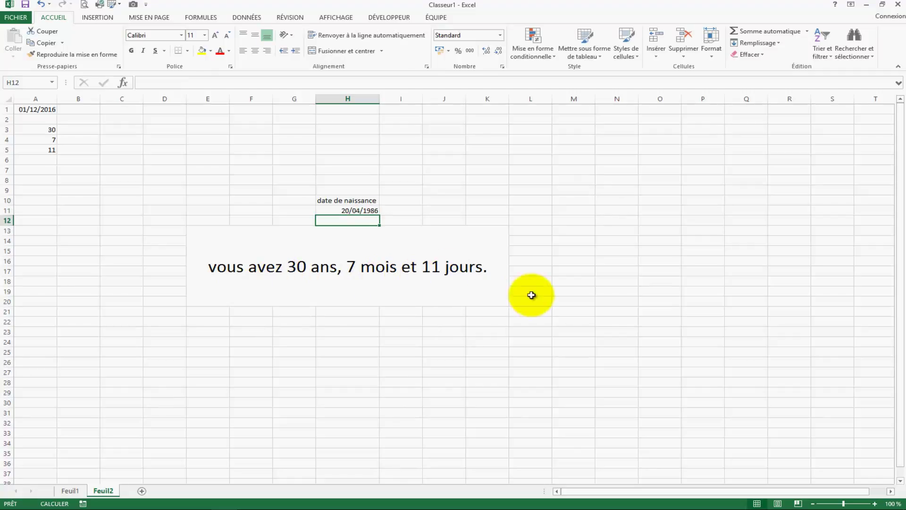
pyautogui.click(366, 211)
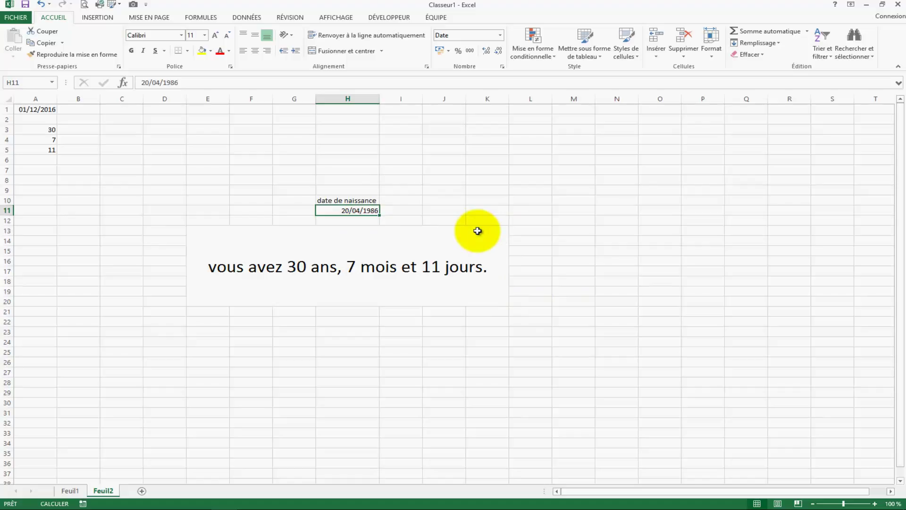
pyautogui.write('22/')
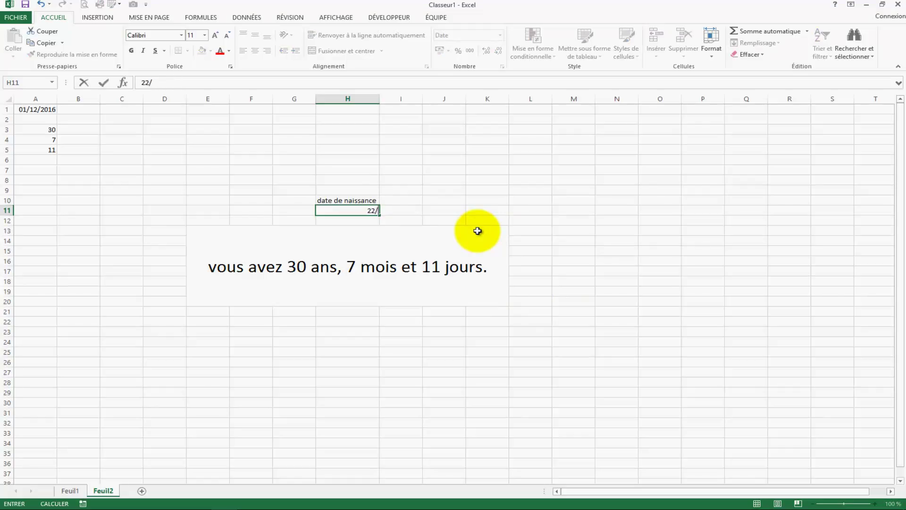
pyautogui.write('7/19')
pyautogui.press('Return')
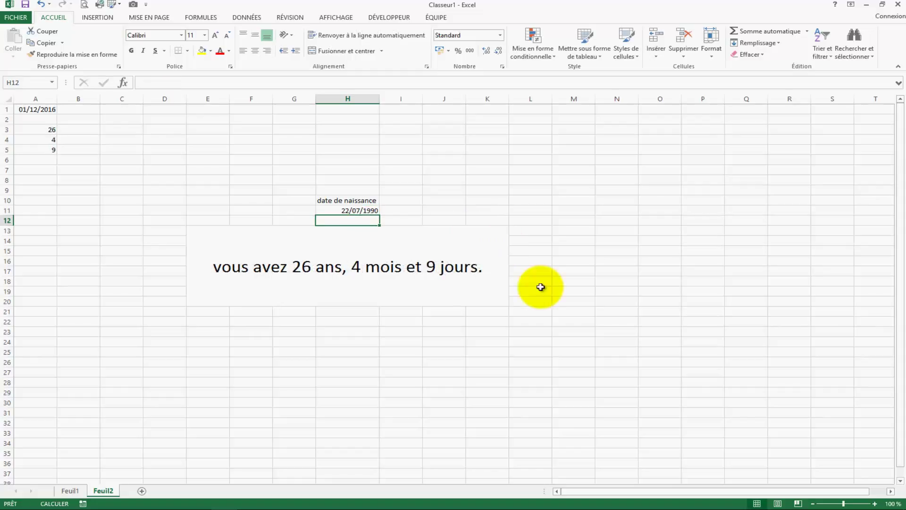
pyautogui.click(445, 295)
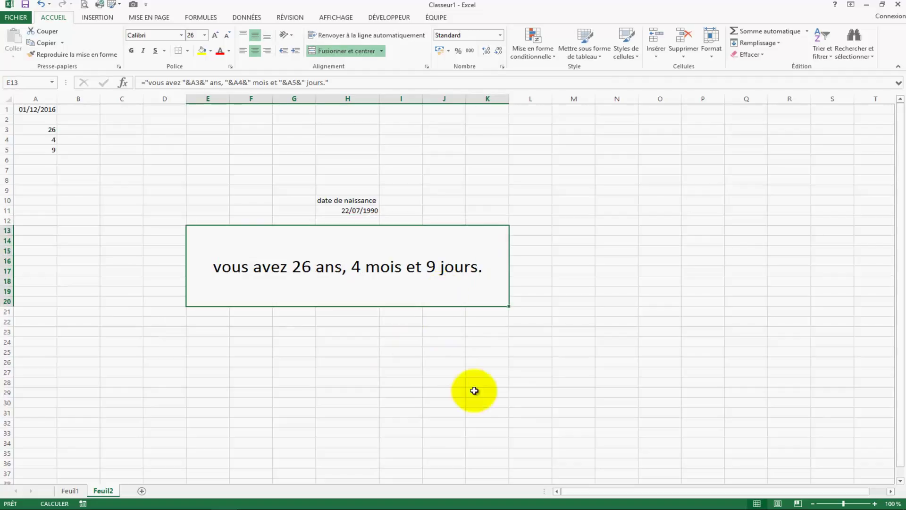
# - Hide column A, which holds the helper values
pyautogui.click(46, 99)
pyautogui.rightClick(49, 100)
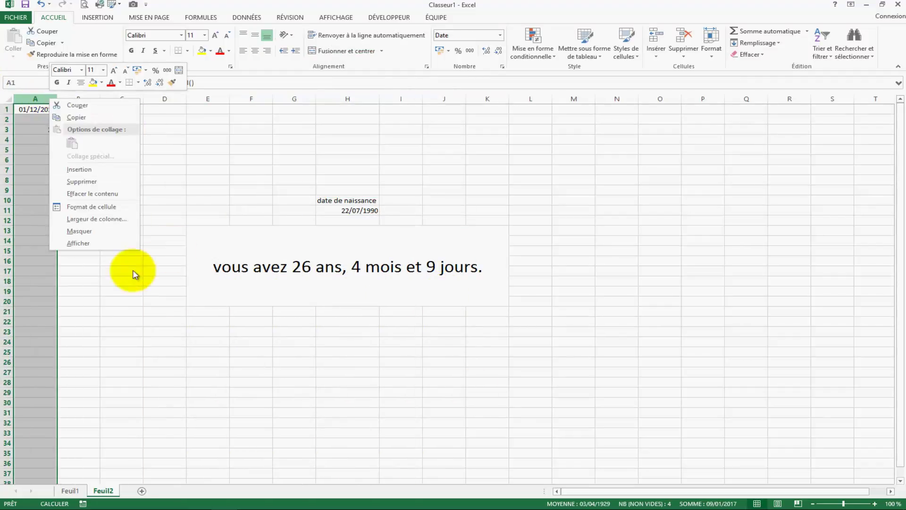
pyautogui.click(99, 231)
# - Enlarge the 'date de naissance' heading in H10 and autofit column H
pyautogui.click(290, 200)
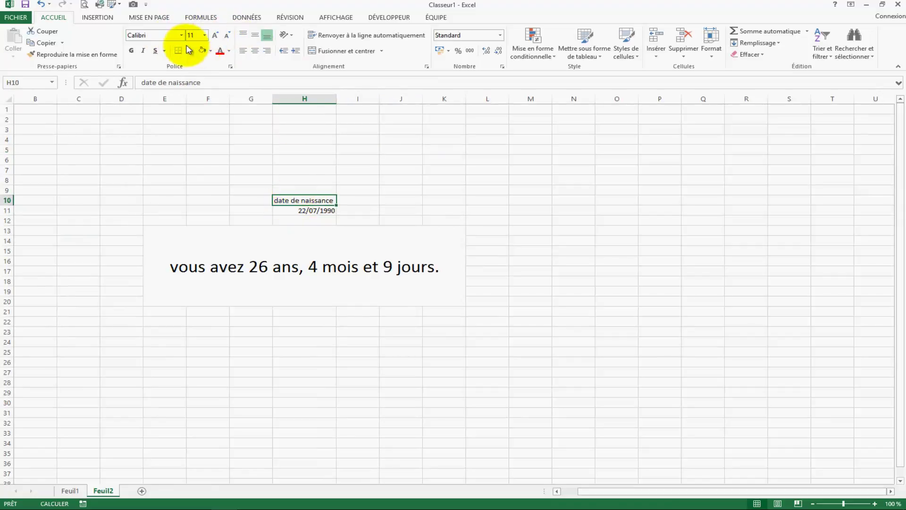
pyautogui.click(204, 38)
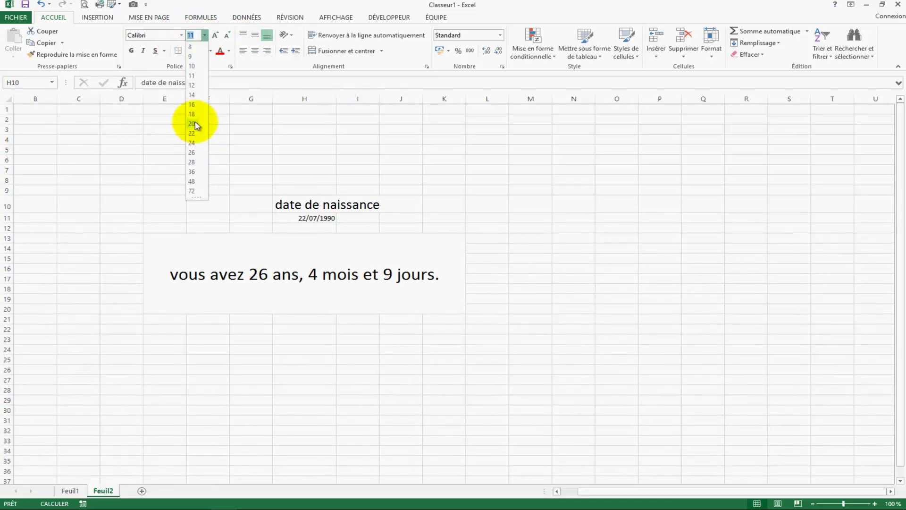
pyautogui.click(195, 171)
pyautogui.click(655, 208)
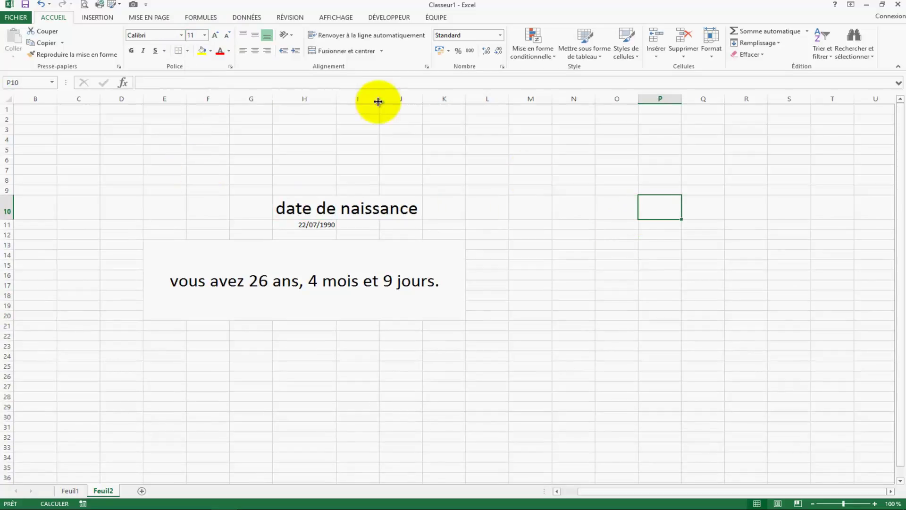
pyautogui.doubleClick(336, 99)
# - Set the date in H11 to size 18 and centre it
pyautogui.click(372, 225)
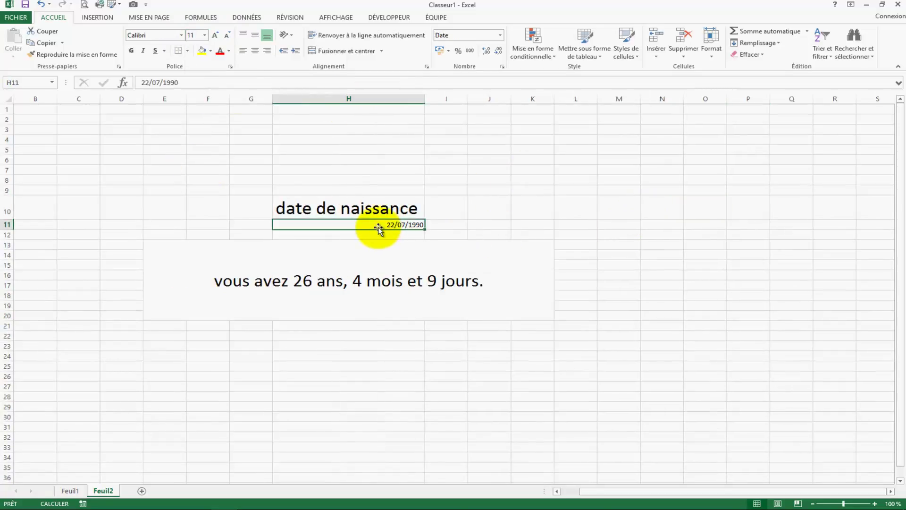
pyautogui.click(204, 36)
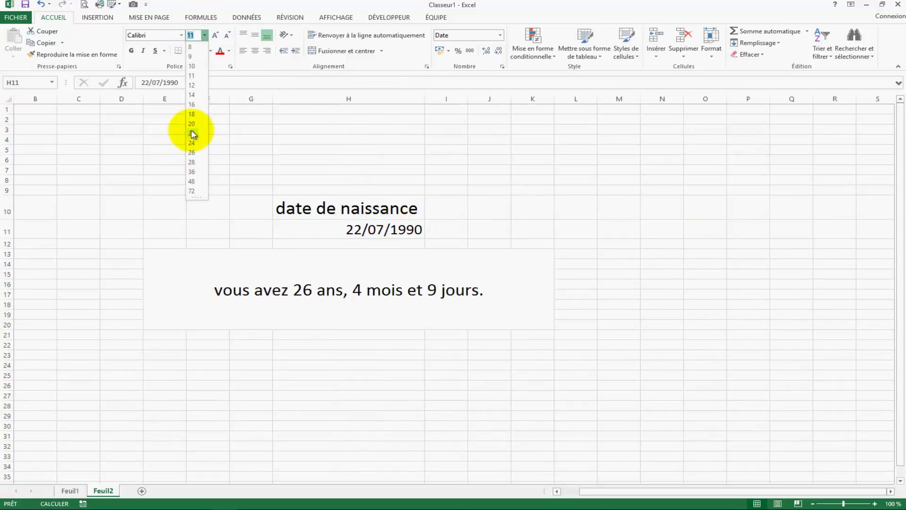
pyautogui.click(192, 114)
pyautogui.click(495, 191)
pyautogui.click(364, 227)
pyautogui.click(251, 50)
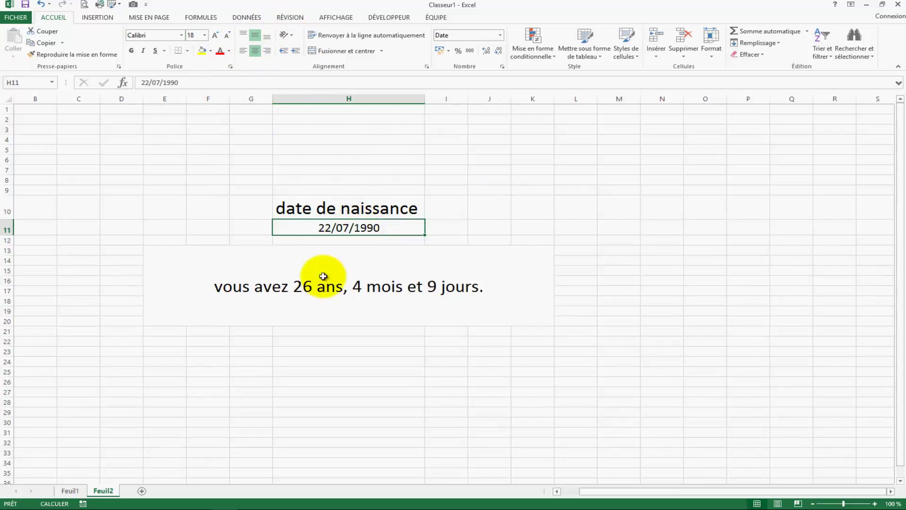
# - Set the merged age sentence to font size 36
pyautogui.click(332, 257)
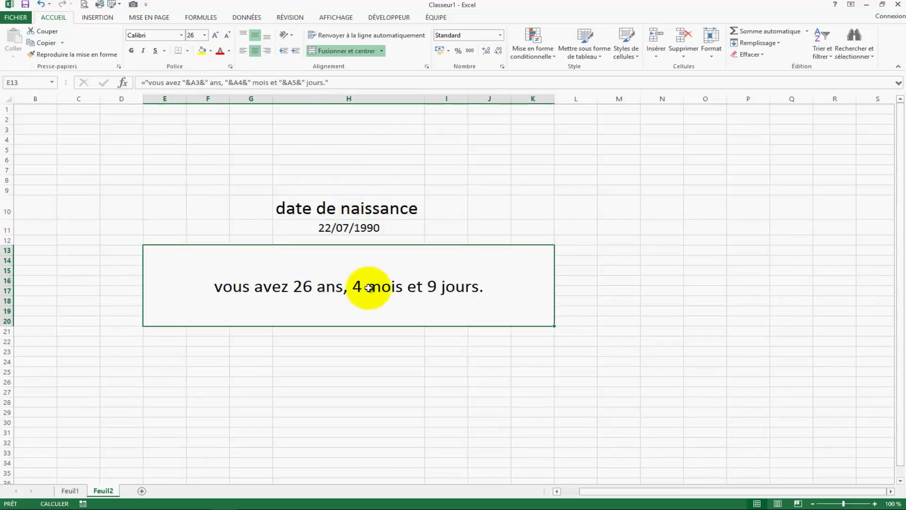
pyautogui.click(204, 35)
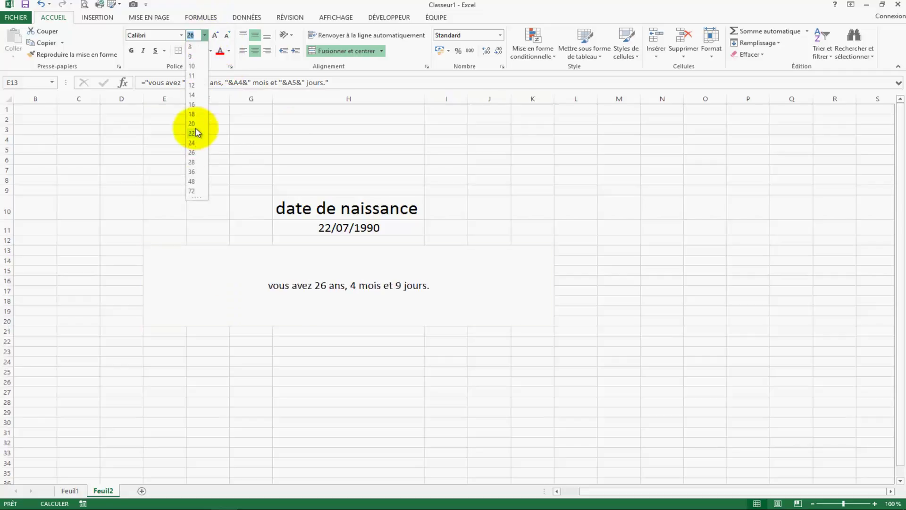
pyautogui.click(191, 174)
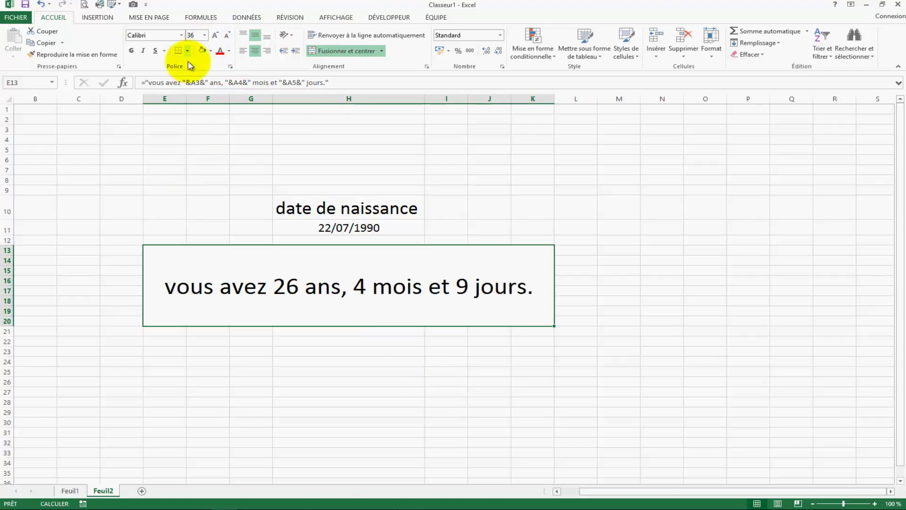
# - Fill the sentence block E13:K20 grey with a thick outside border
pyautogui.click(210, 51)
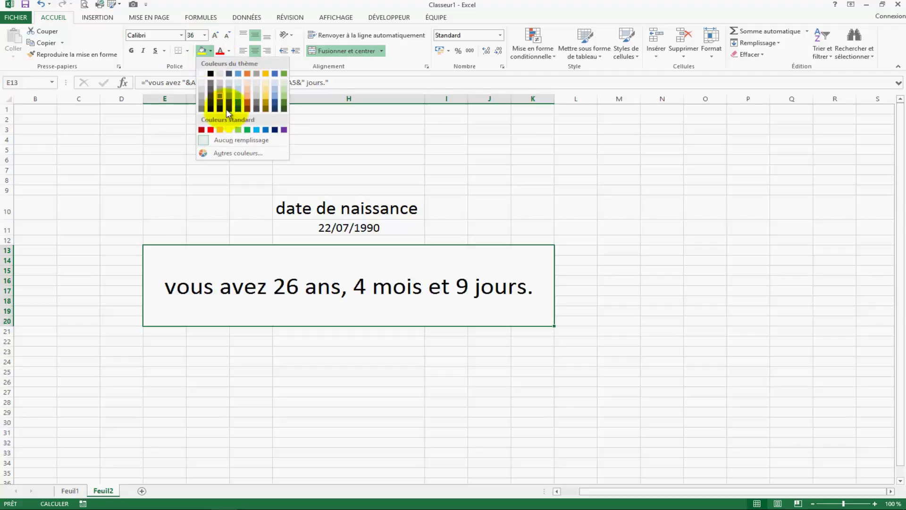
pyautogui.click(204, 99)
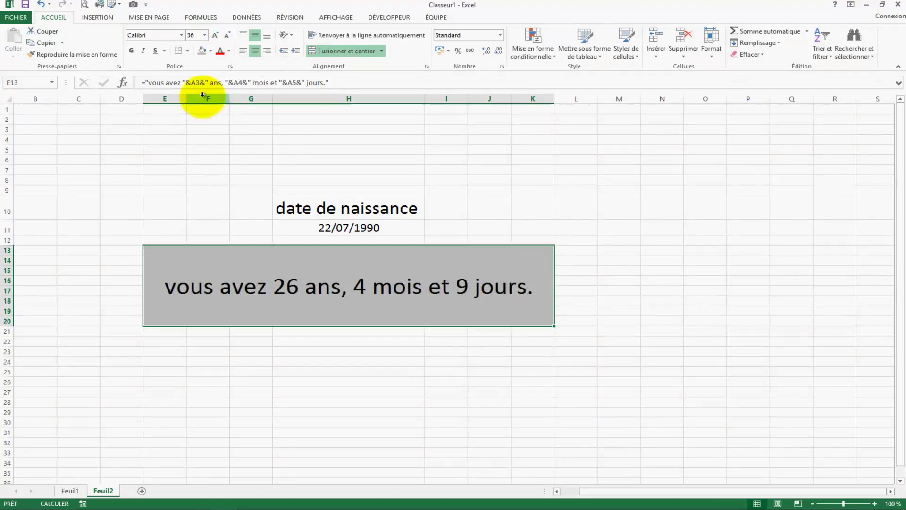
pyautogui.click(188, 51)
pyautogui.click(198, 161)
# - Add borders around the heading cell H10 and the date cell H11
pyautogui.click(302, 208)
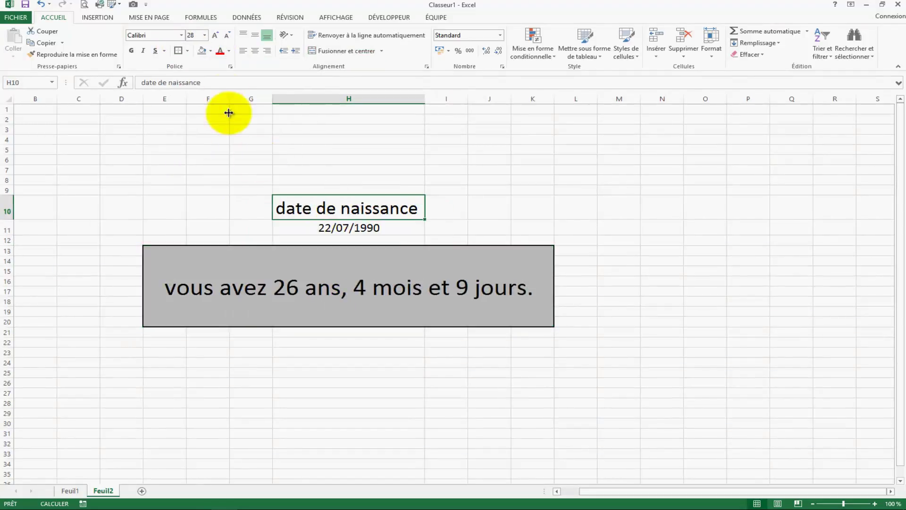
pyautogui.click(182, 53)
pyautogui.click(323, 229)
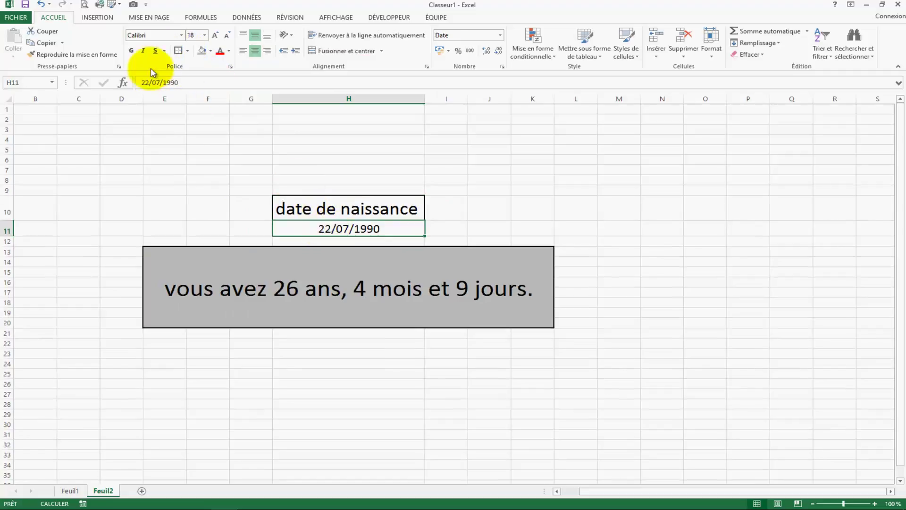
pyautogui.click(178, 51)
pyautogui.click(208, 215)
# - Make the H10 heading bold with grey fill, and make the age sentence bold
pyautogui.click(313, 207)
pyautogui.click(131, 51)
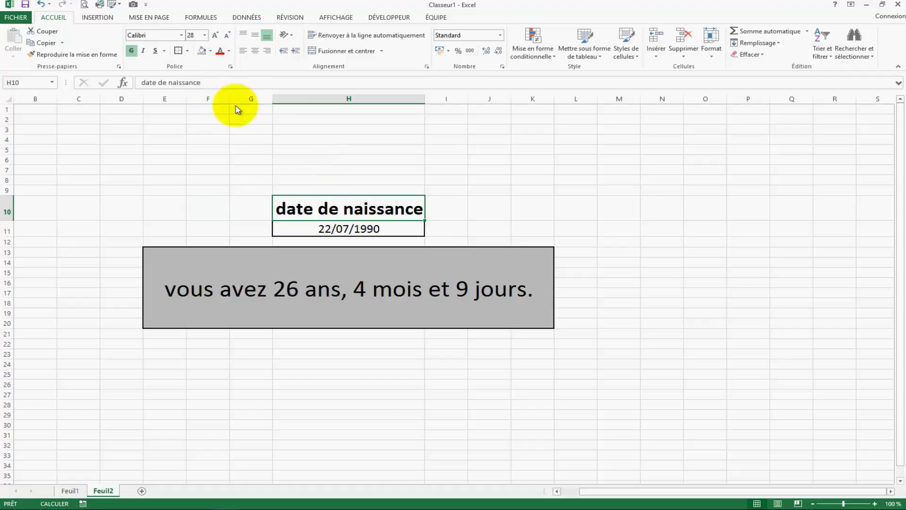
pyautogui.click(200, 52)
pyautogui.click(290, 262)
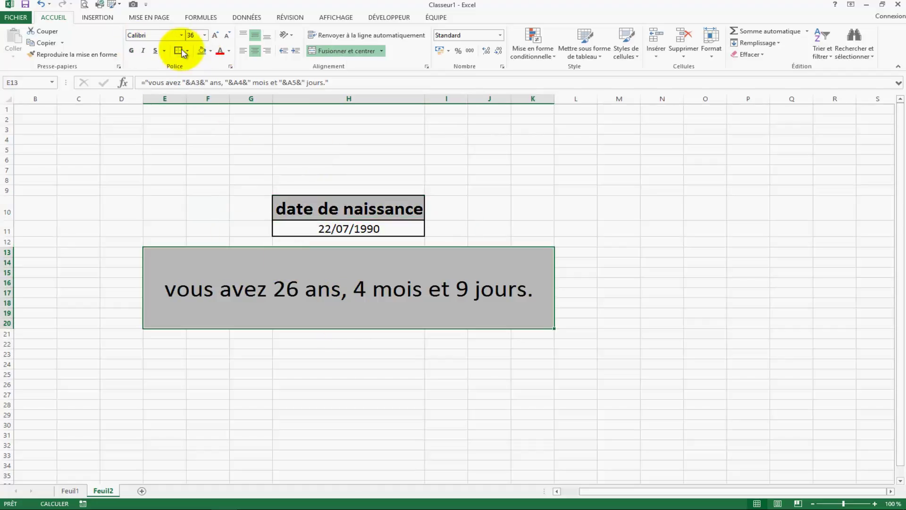
pyautogui.click(131, 51)
pyautogui.click(182, 169)
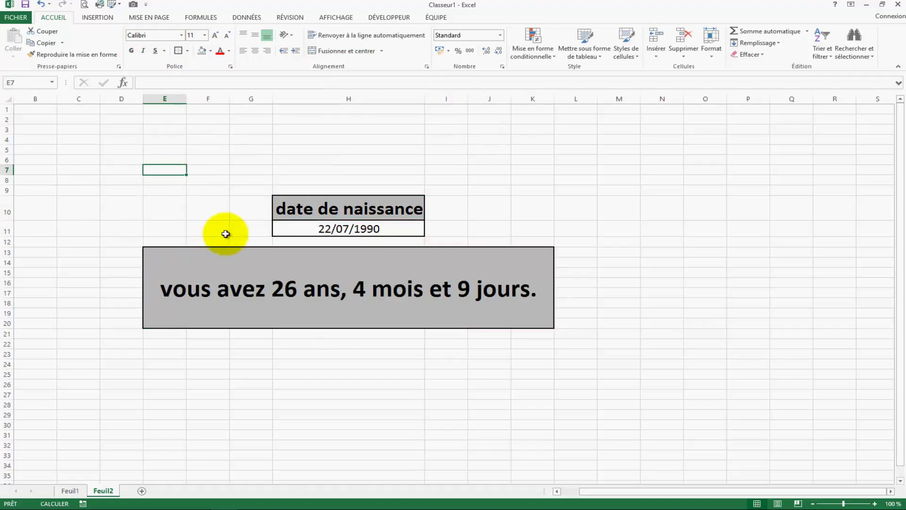
# - Make row 11 taller and enlarge the H11 date to size 36
pyautogui.moveTo(14, 236); pyautogui.dragTo(14, 275)
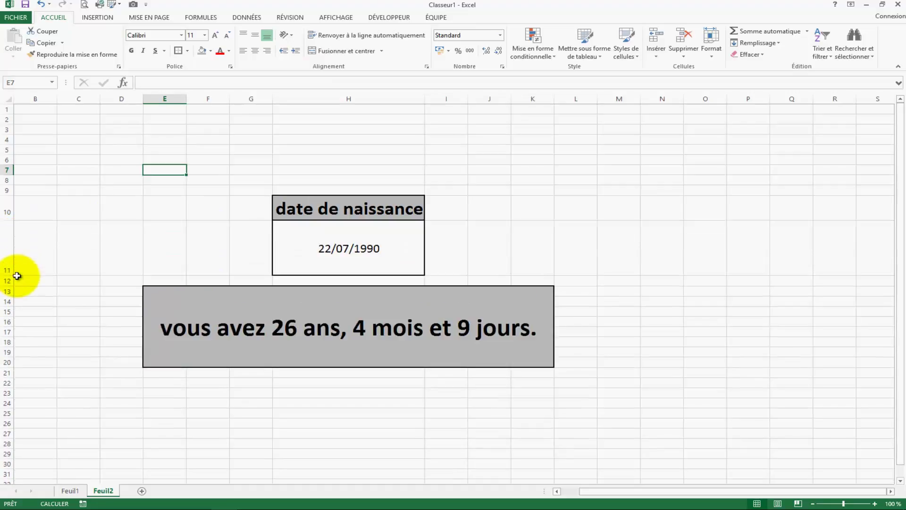
pyautogui.click(358, 238)
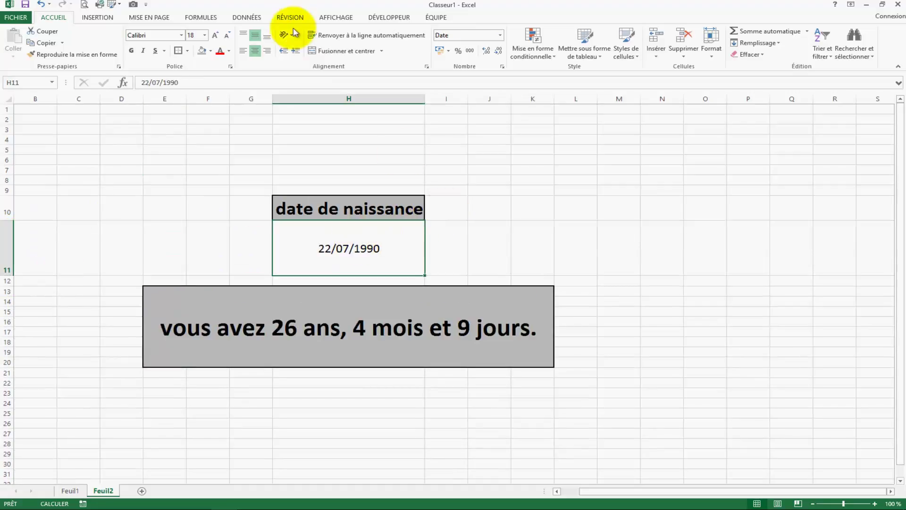
pyautogui.click(214, 35)
pyautogui.click(215, 35)
pyautogui.click(215, 36)
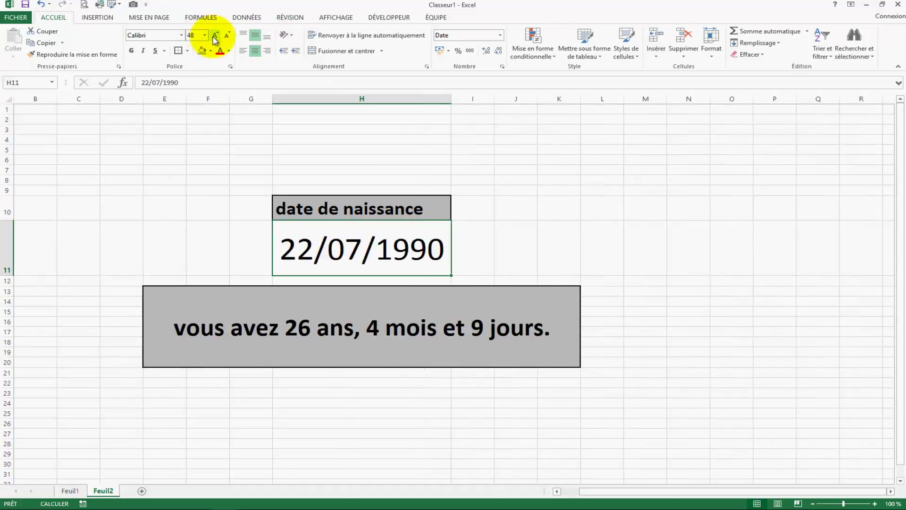
pyautogui.click(228, 37)
pyautogui.click(250, 128)
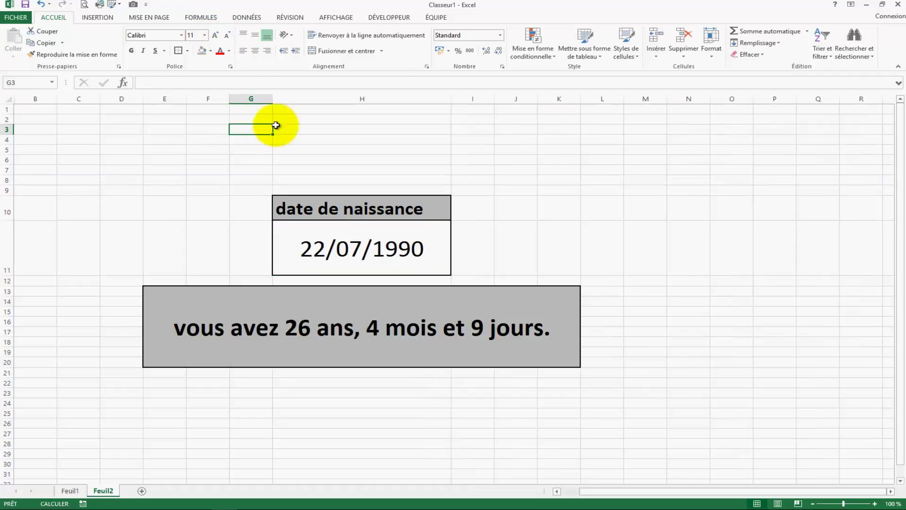
# - Turn off the sheet gridlines (Quadrillage)
pyautogui.click(336, 17)
pyautogui.click(132, 50)
pyautogui.click(635, 189)
pyautogui.click(821, 394)
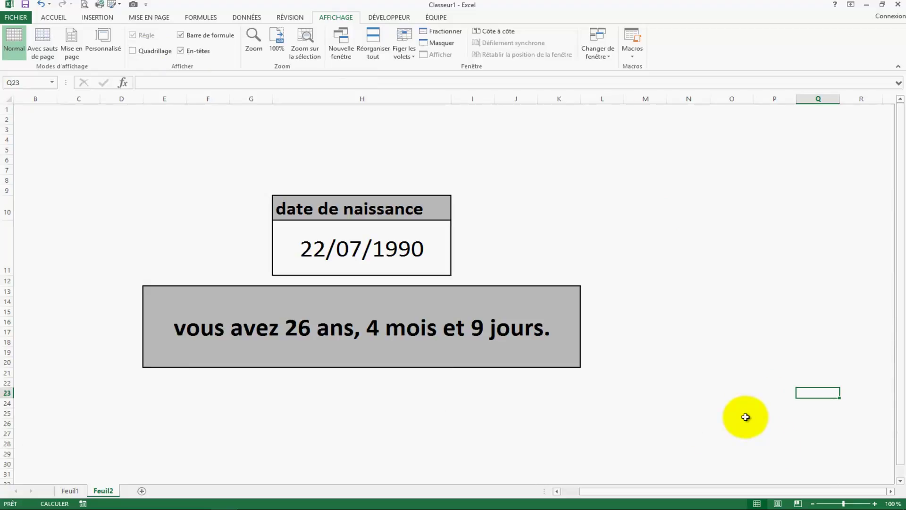
# - Centre the heading in H10 using the Accueil tab
pyautogui.click(349, 209)
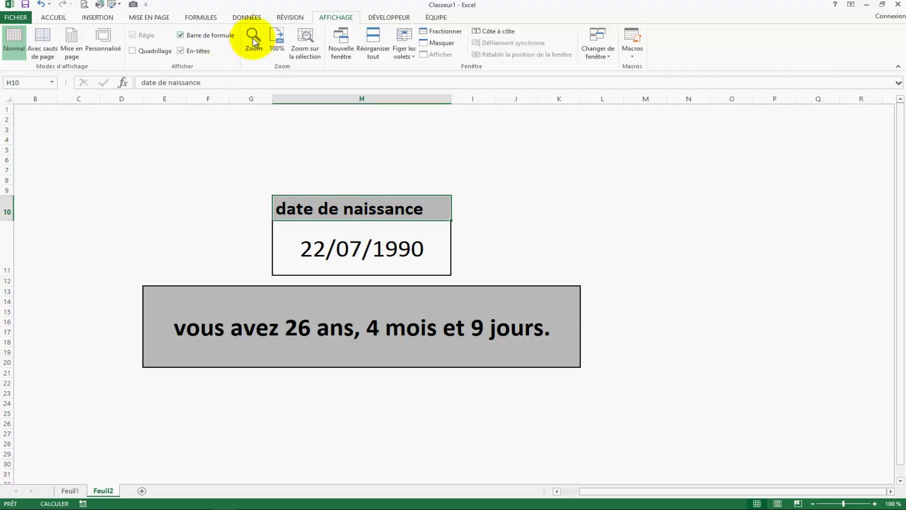
pyautogui.click(53, 18)
pyautogui.click(255, 50)
pyautogui.click(559, 207)
# - Enter 1/1/2000 as the birth date in H11
pyautogui.click(371, 261)
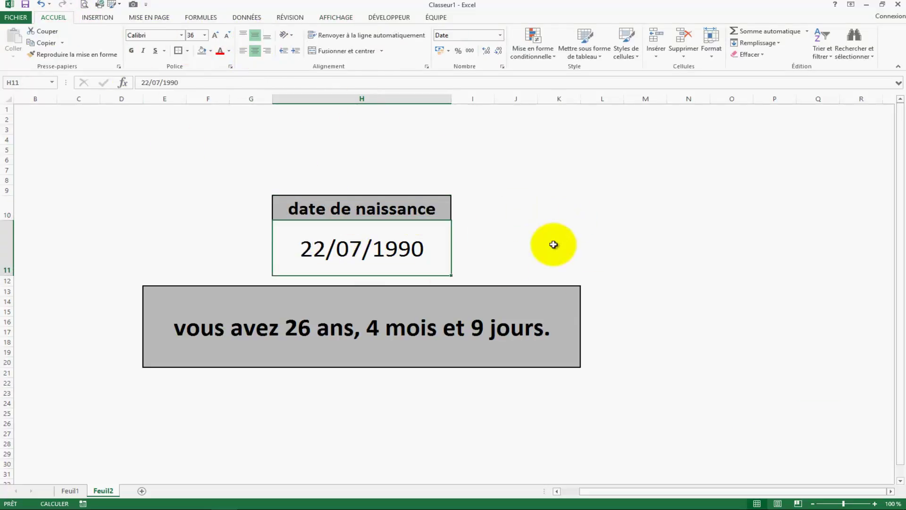
pyautogui.write('1/')
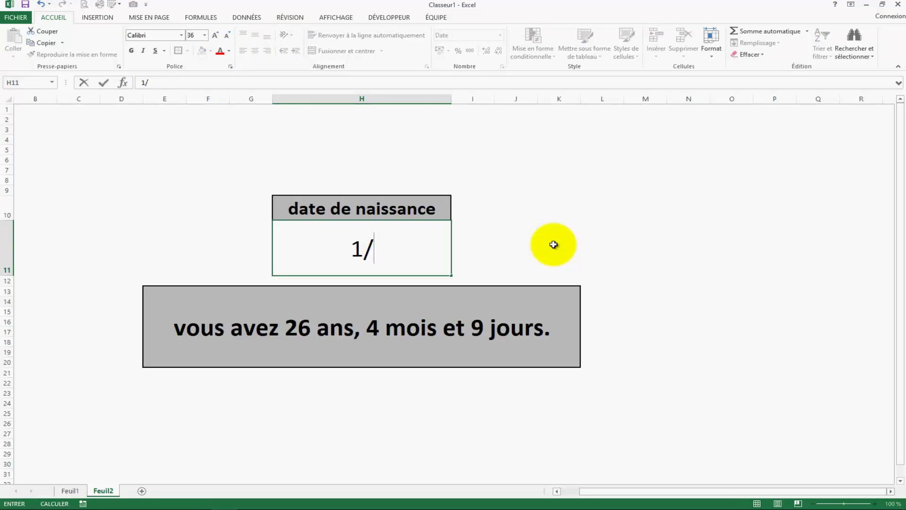
pyautogui.write('1/2000')
pyautogui.press('Return')
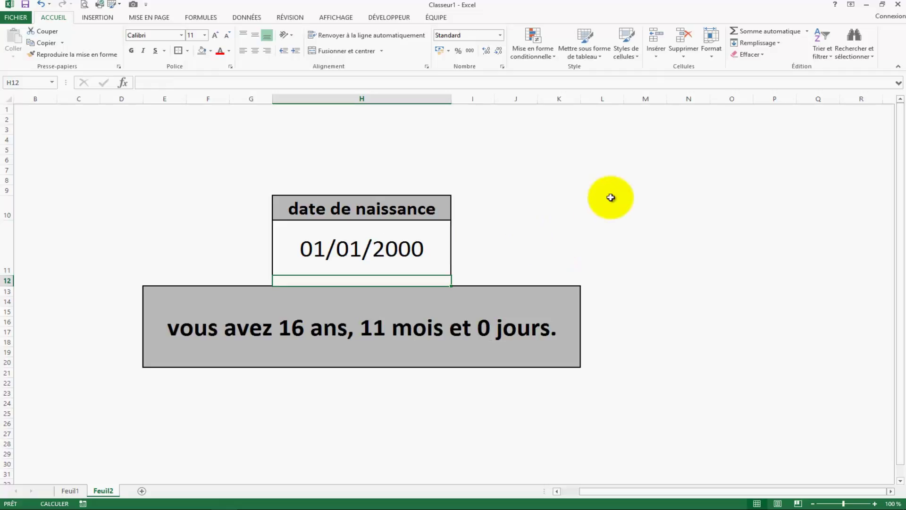
pyautogui.click(744, 264)
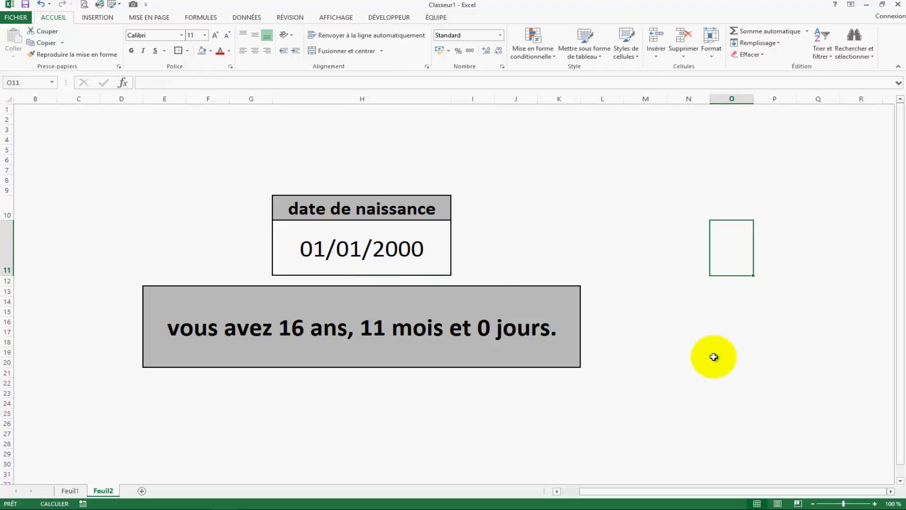
pyautogui.click(787, 312)
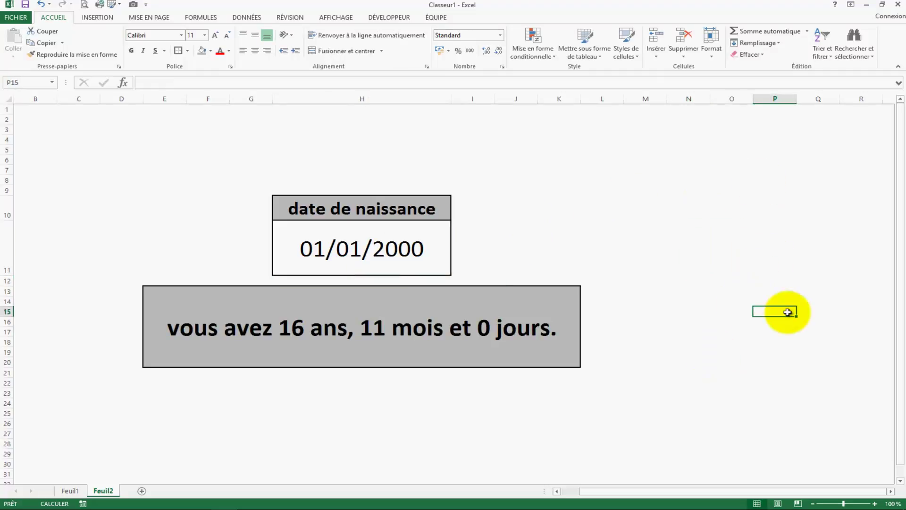